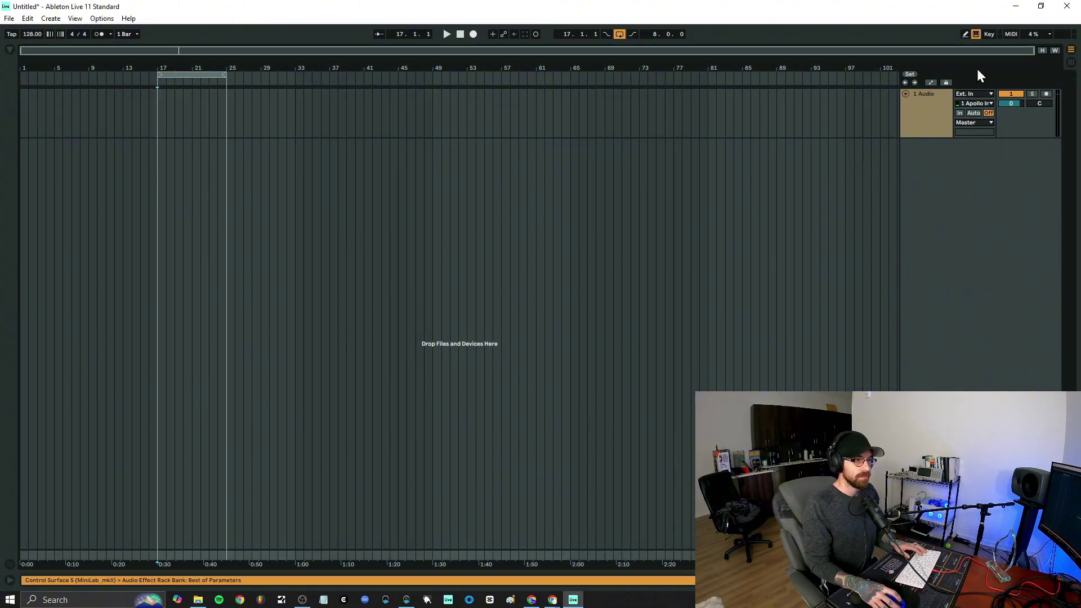
- Insert four additional audio tracks below the first audio track
left_click(937, 117)
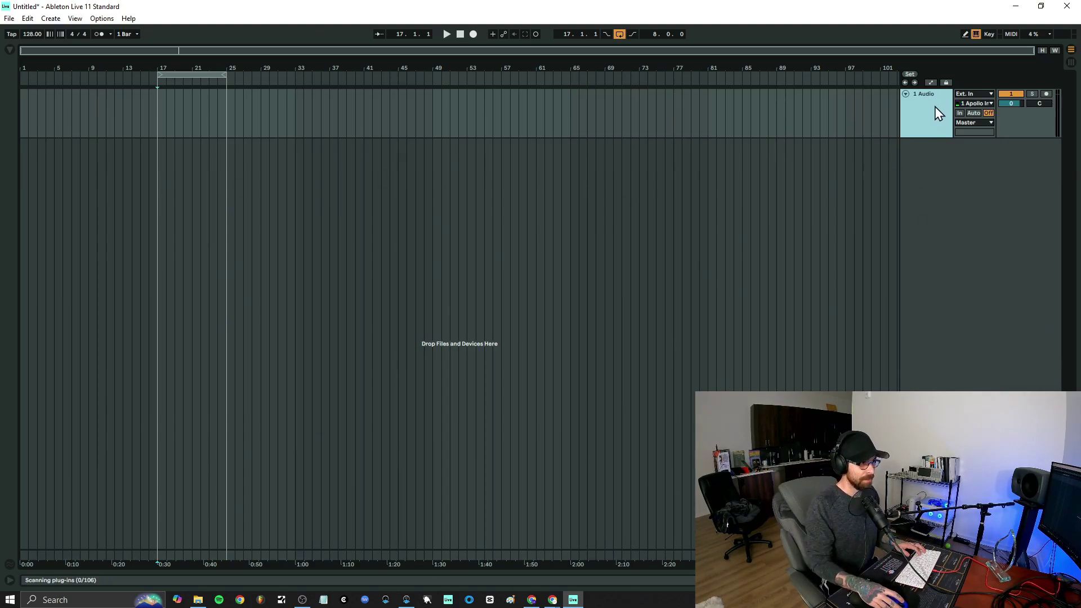
key("ctrl+t")
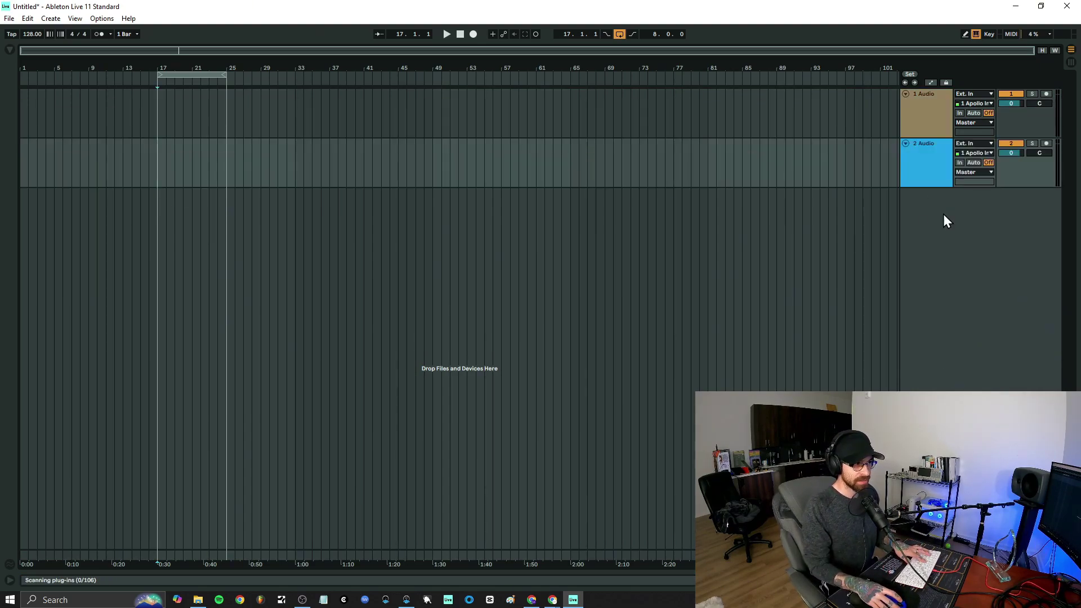
key("ctrl+t")
key("ctrl+t")
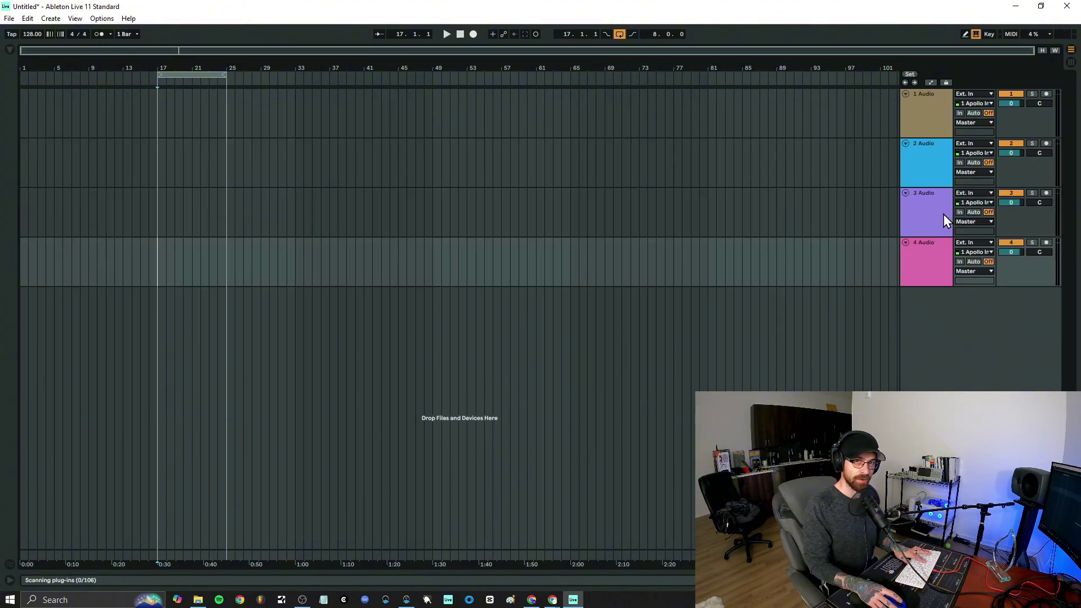
key("ctrl+t")
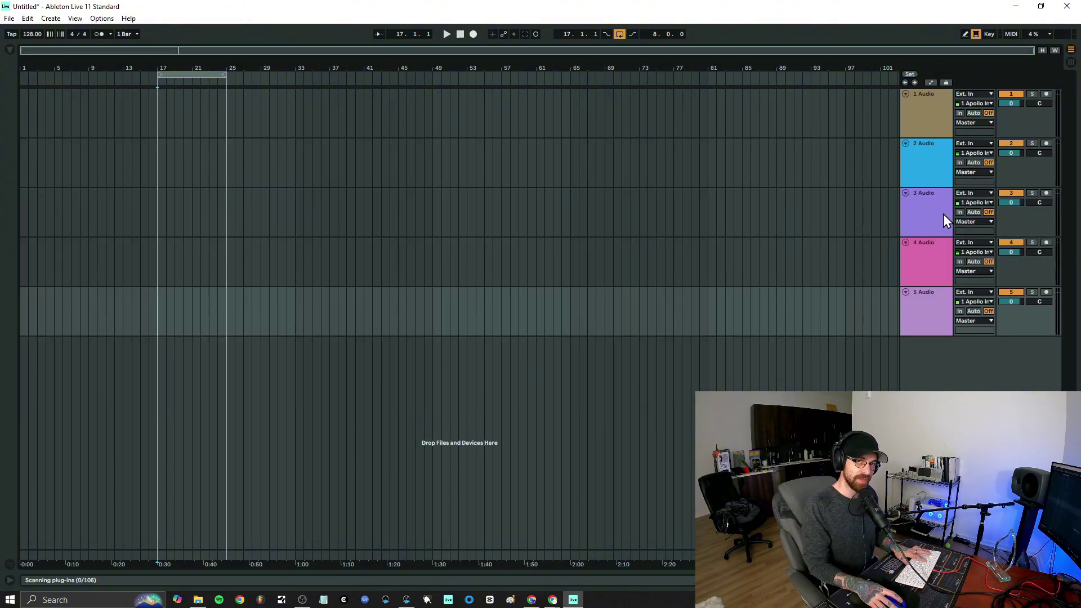
- Delete the four added audio tracks one after another, keeping the first audio track
left_click(908, 283)
key("Delete")
key("Delete")
key("Delete")
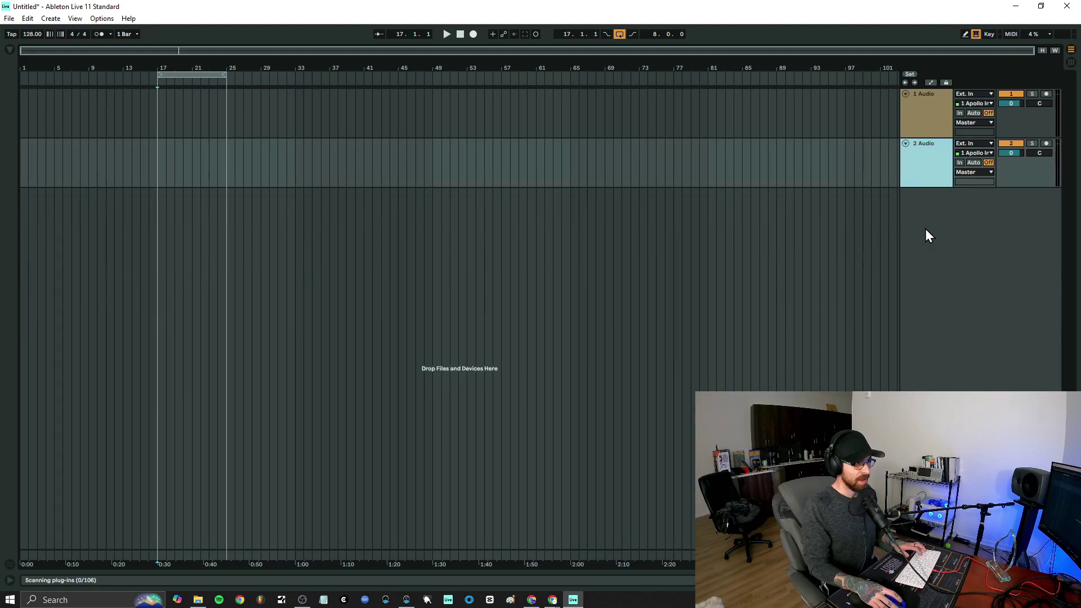
key("Delete")
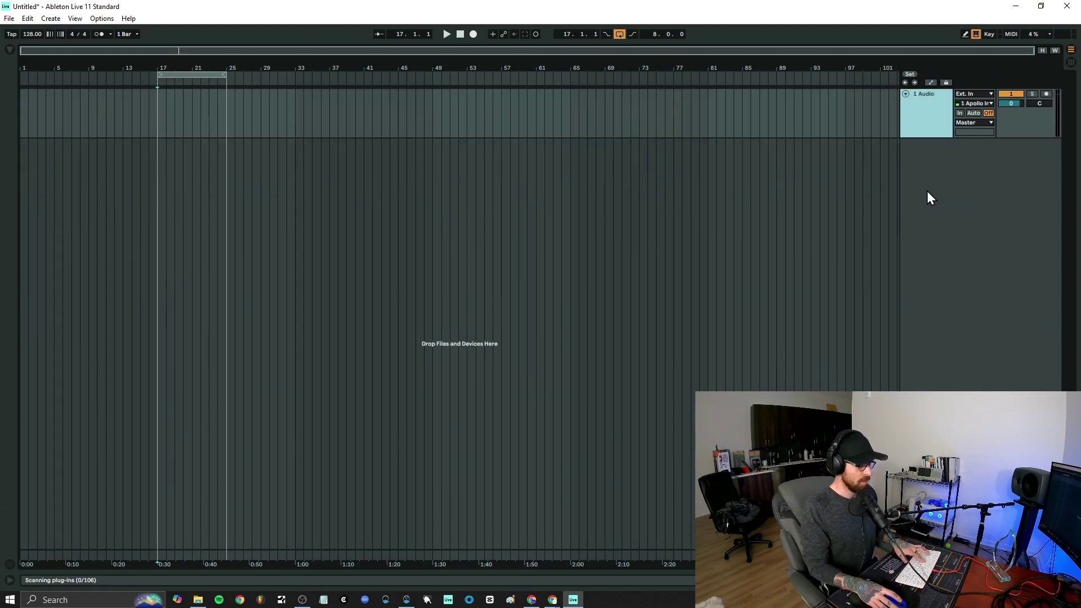
- Insert nine new audio tracks below the first audio track
key("ctrl+t")
key("ctrl+t")
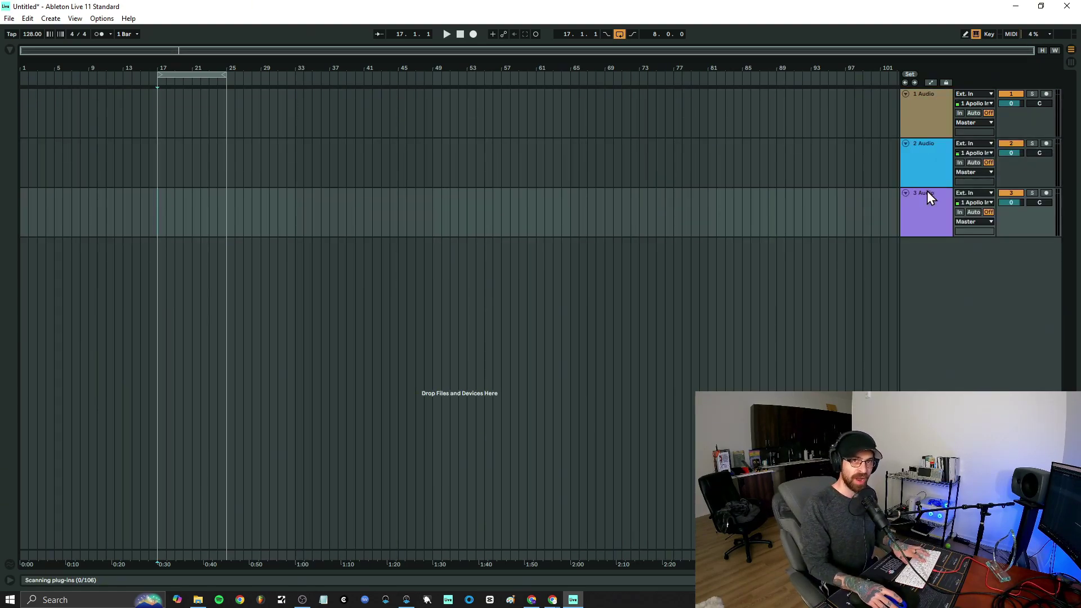
key("ctrl+t")
key("ctrl+t")
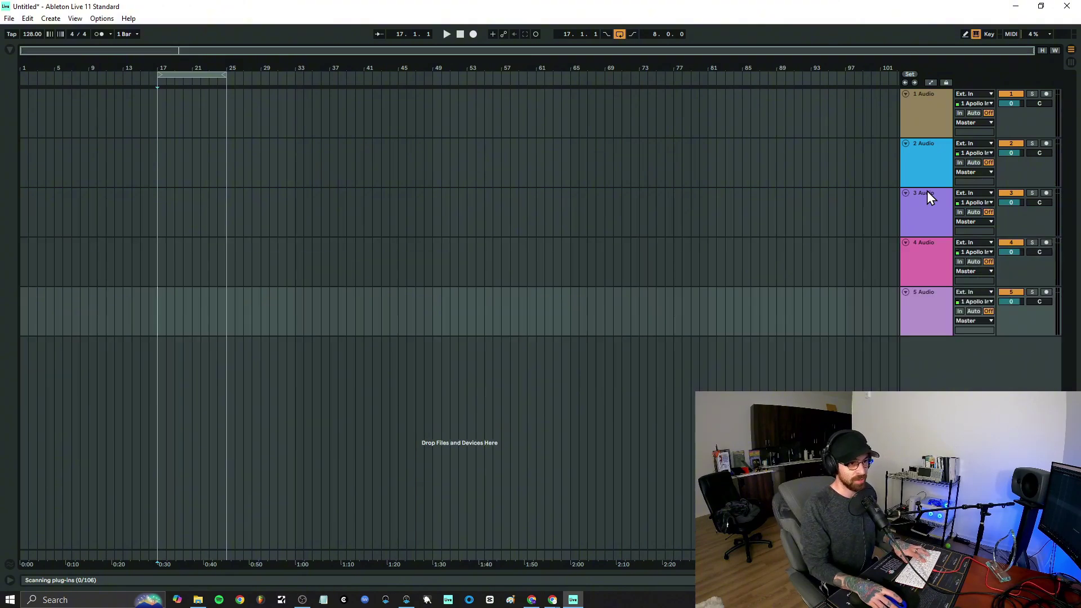
key("ctrl+t")
key("ctrl+t")
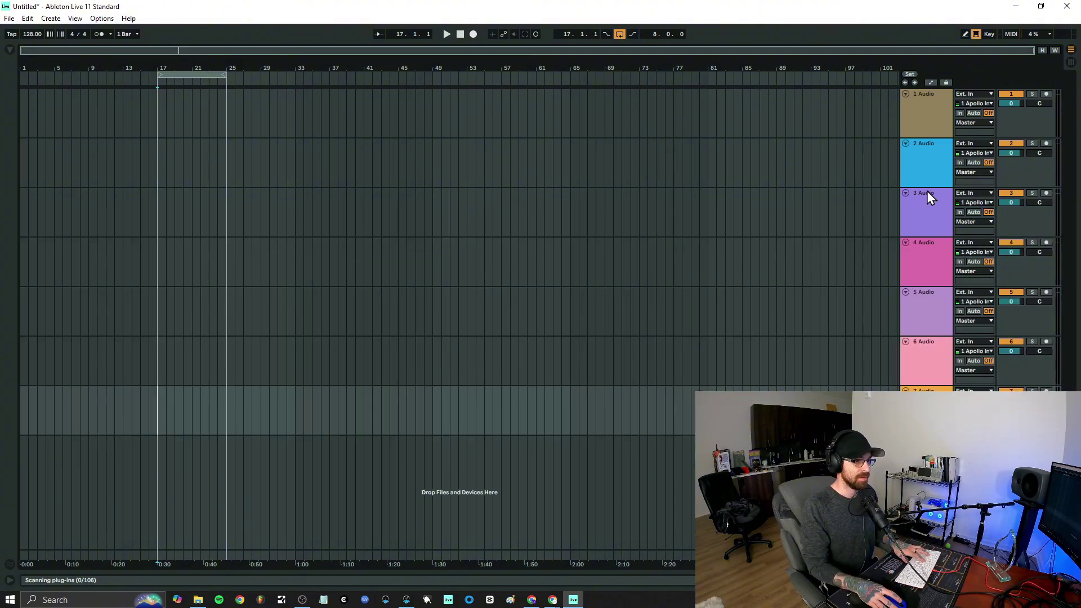
key("ctrl+t")
key("ctrl+t")
key("ctrl+t")
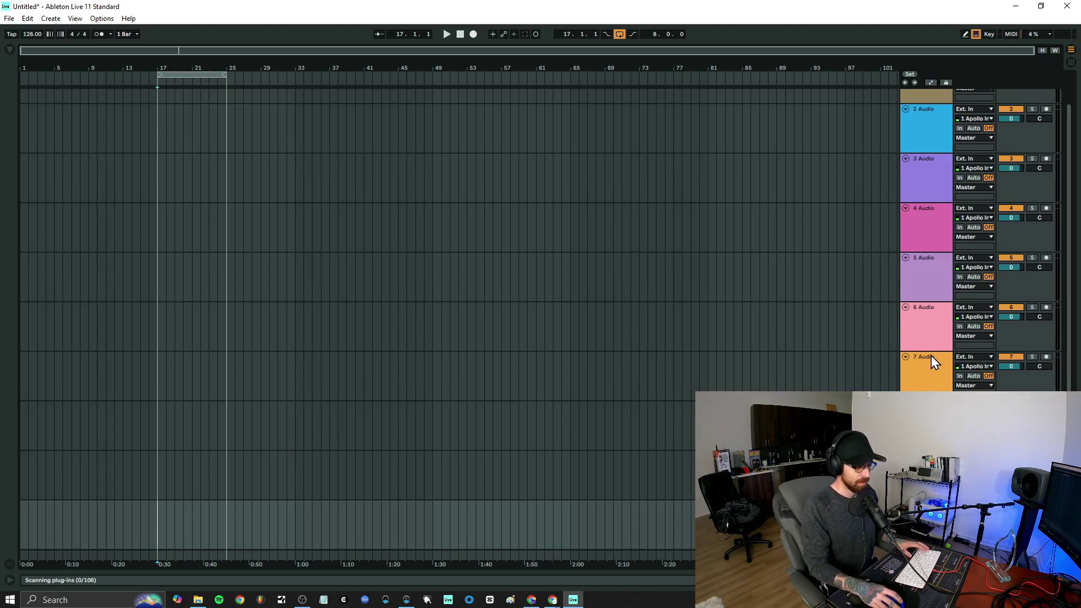
- Undo the insertion of the nine audio tracks
key("ctrl+z")
key("ctrl+z")
key("ctrl+z")
key("ctrl+z")
key("ctrl+z")
key("ctrl+z")
key("ctrl+z")
key("ctrl+z")
key("ctrl+z")
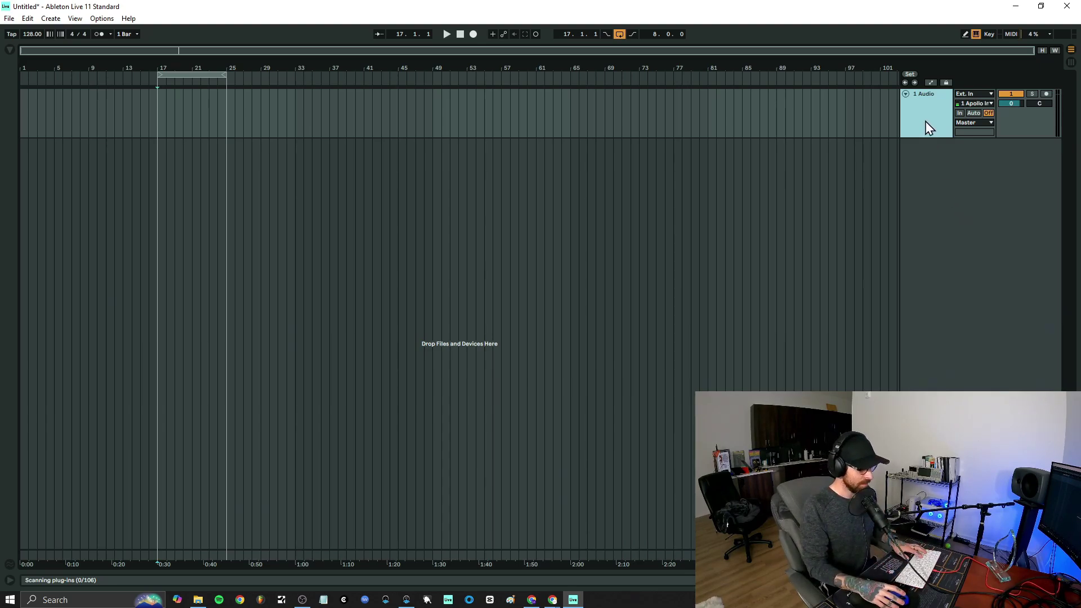
- Insert six new audio tracks below the first audio track
key("ctrl+t")
key("ctrl+t")
key("ctrl+t")
key("ctrl+t")
key("ctrl+t")
key("ctrl+t")
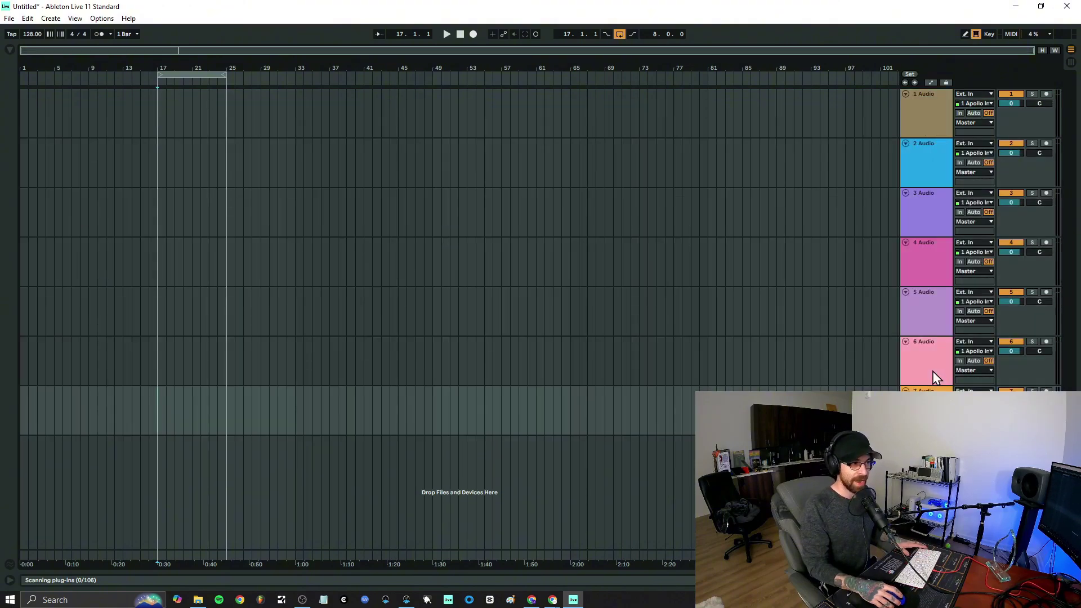
- Arm and disarm the second audio track for recording, and arm the first audio track instead
left_click(1046, 144)
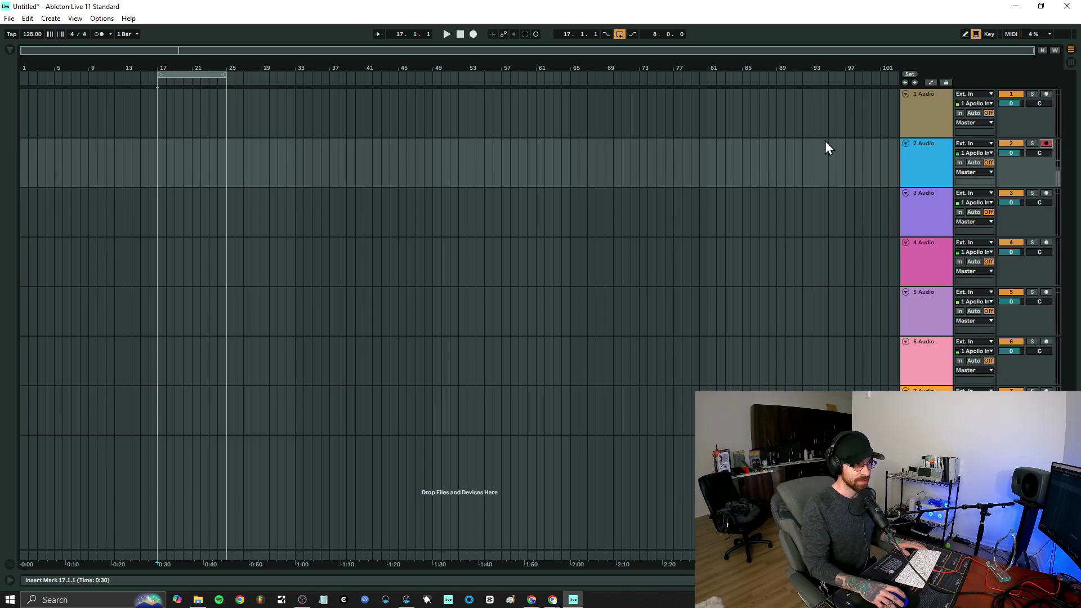
left_click(1047, 144)
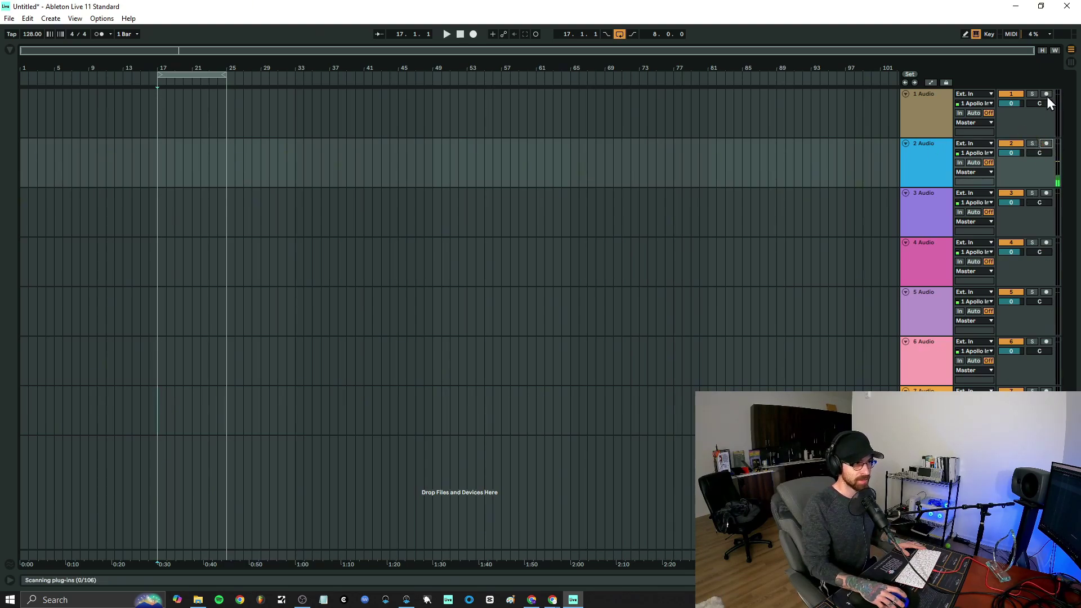
left_click(1046, 93)
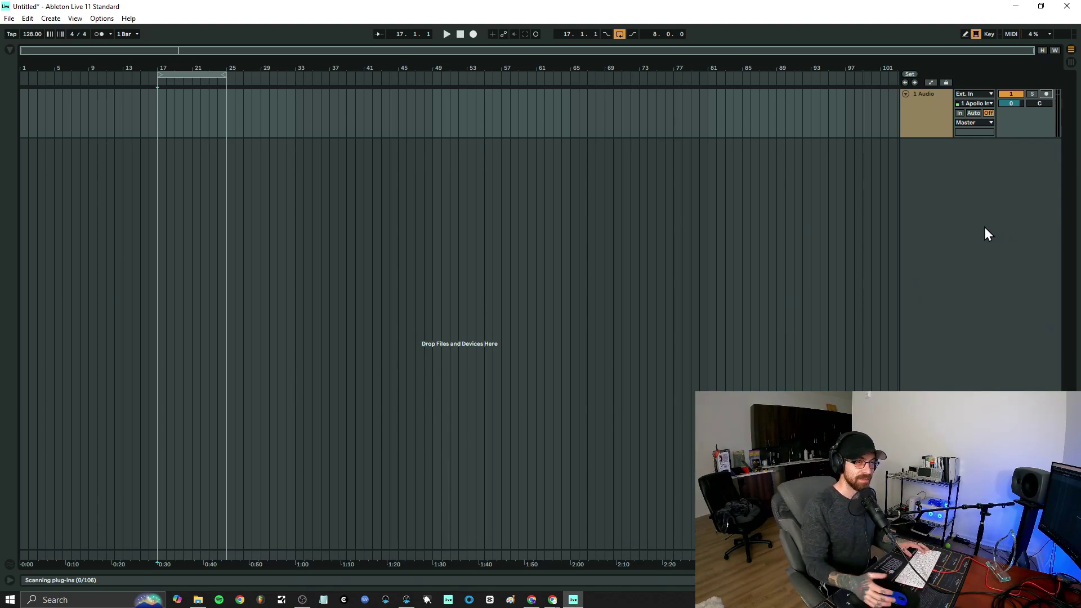
- Choose 1 Apollo In 1 as the first audio track's input channel and arm the track for recording
left_click(977, 103)
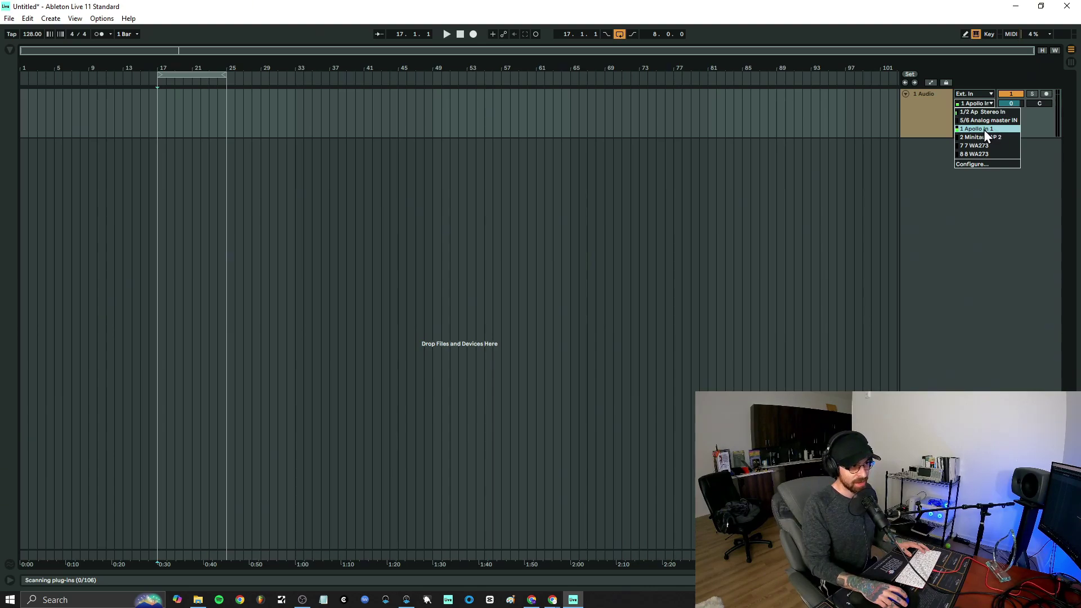
left_click(985, 130)
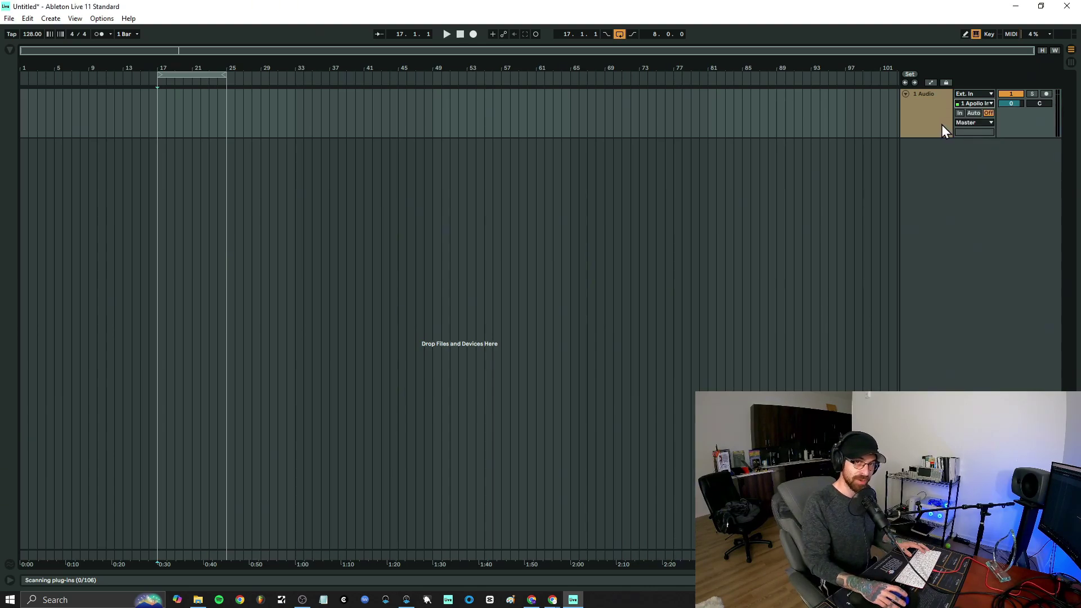
left_click(1045, 95)
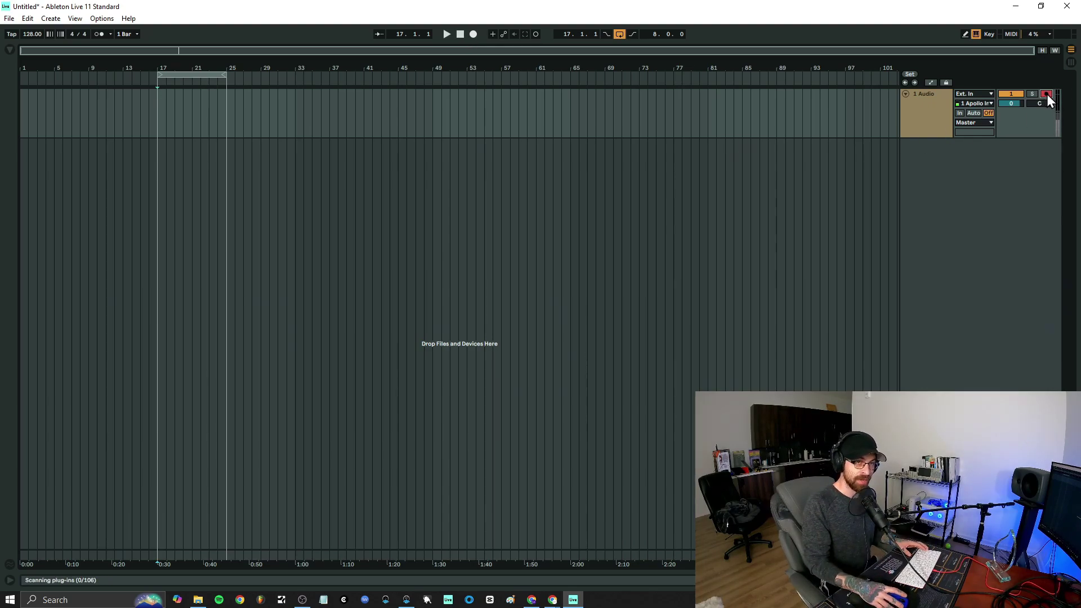
- Record a take of about two and a half bars on the first audio track from bar 17 and play it back
left_click(474, 34)
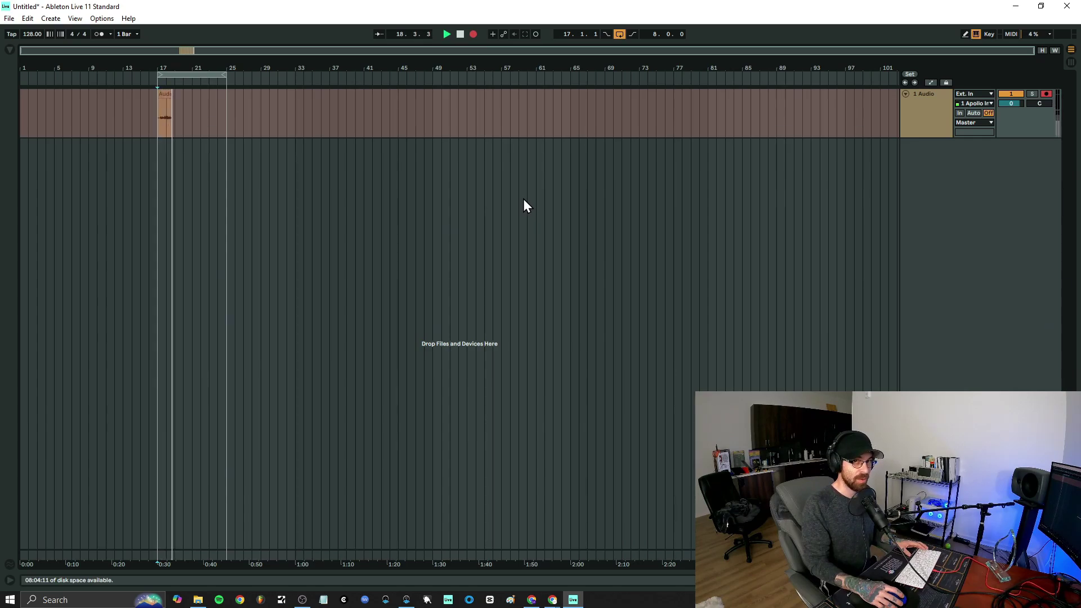
left_click(460, 35)
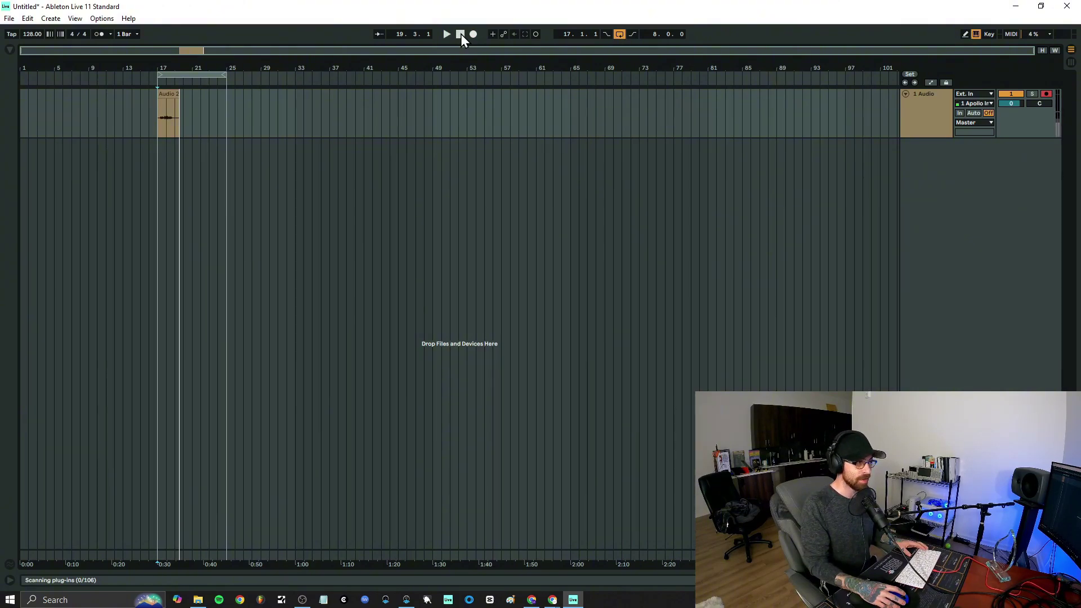
left_click(447, 35)
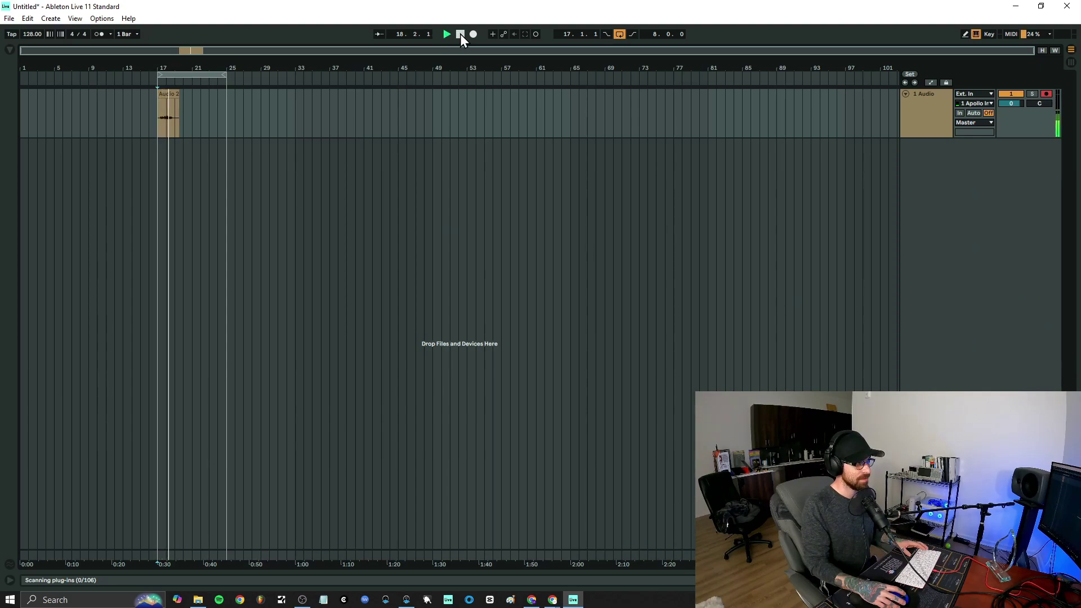
left_click(460, 34)
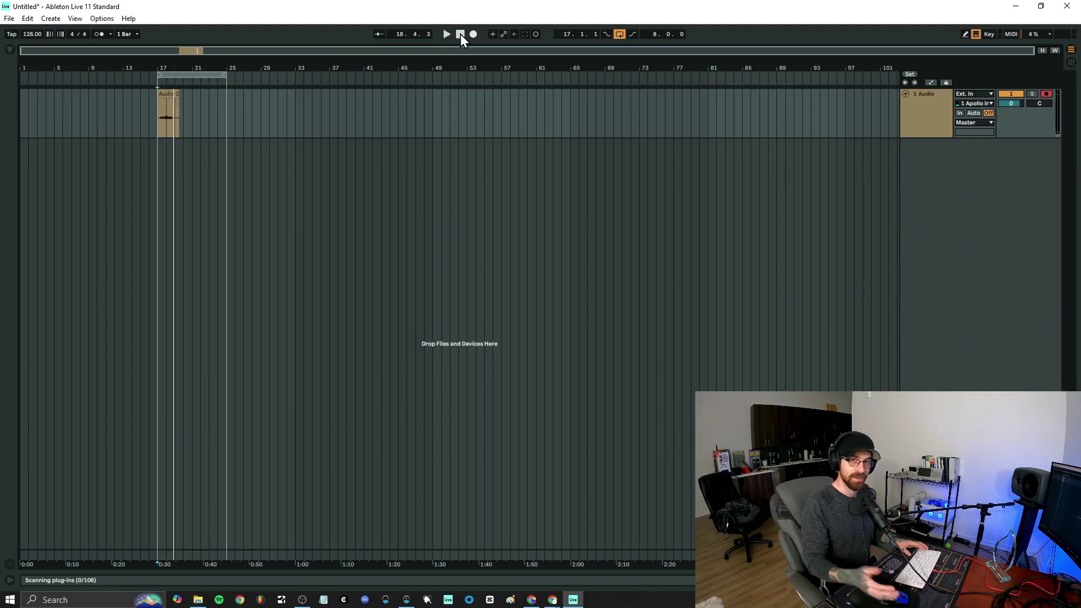
- Delete the recorded clip from the first audio track by clearing the time range from bar 11 to bar 25
left_click(201, 112)
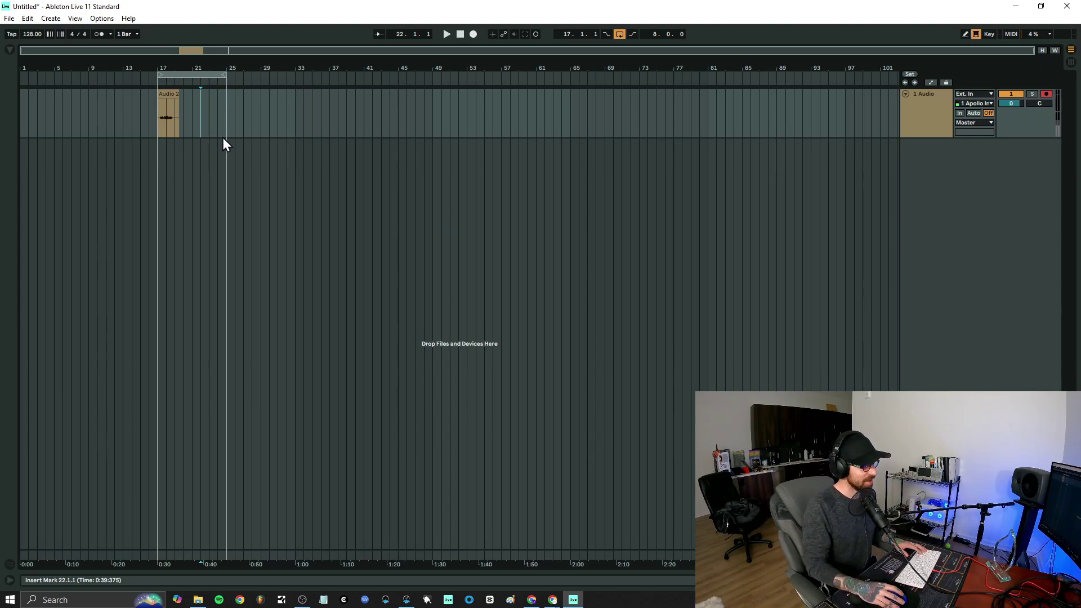
left_click_drag(221, 137, 107, 92)
key("Delete")
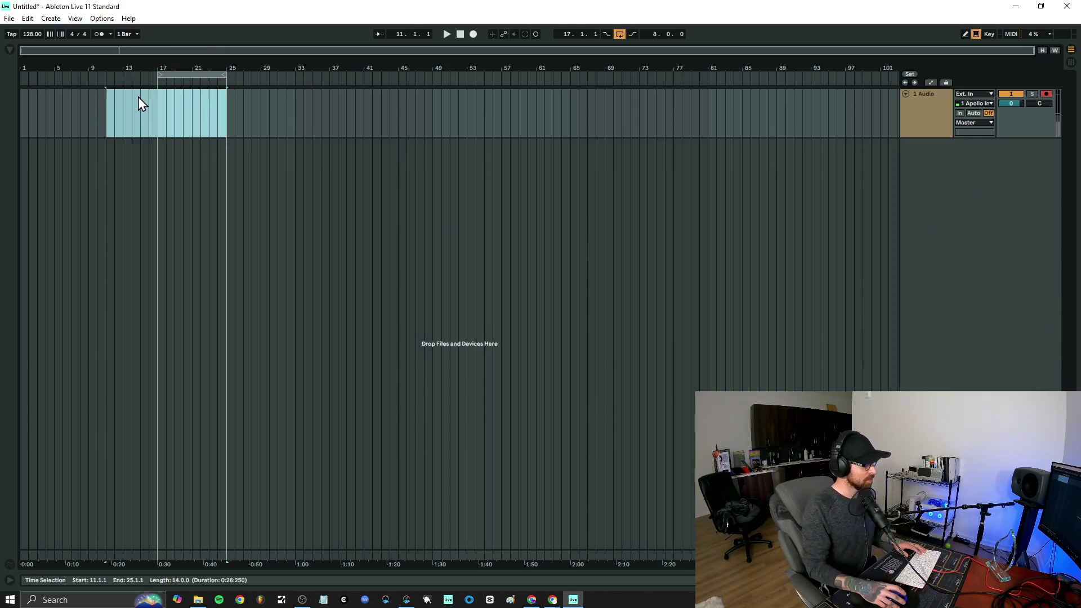
- Disarm the first audio track, and insert a second audio track armed for recording
left_click(1046, 94)
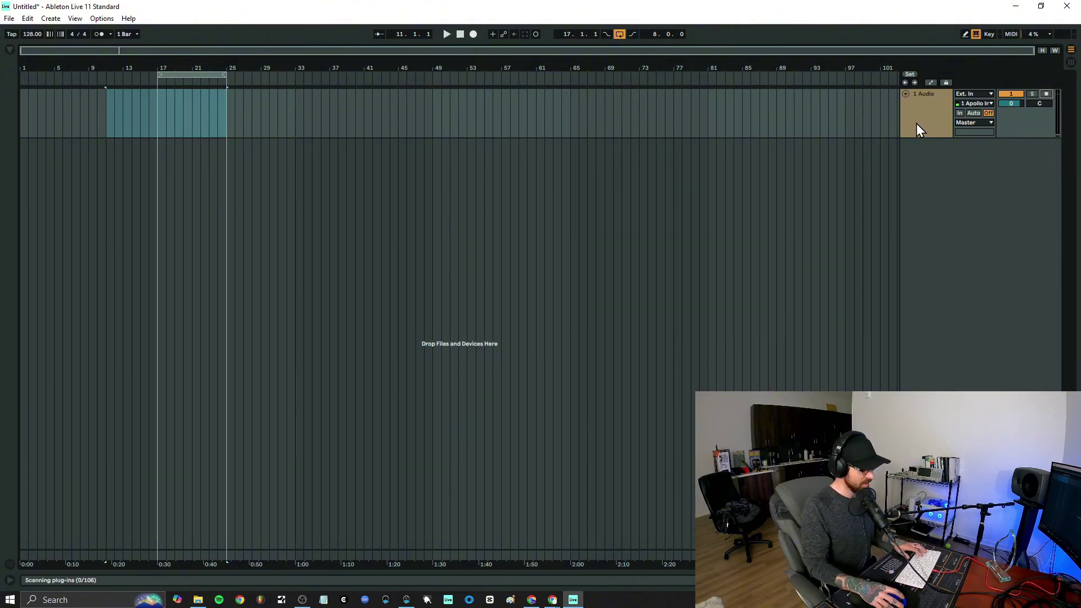
key("ctrl+t")
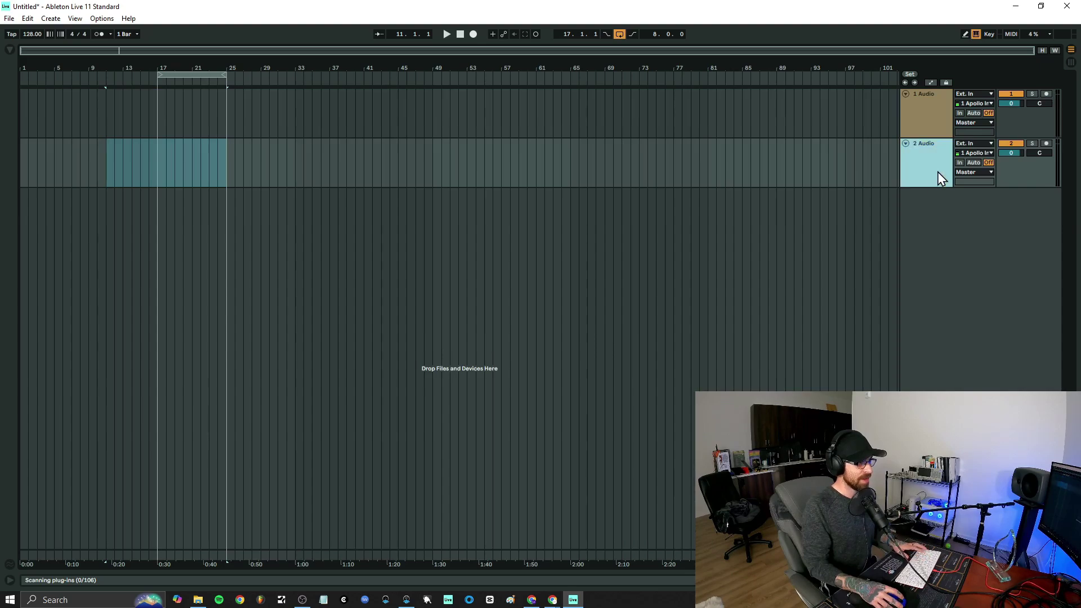
left_click(1047, 144)
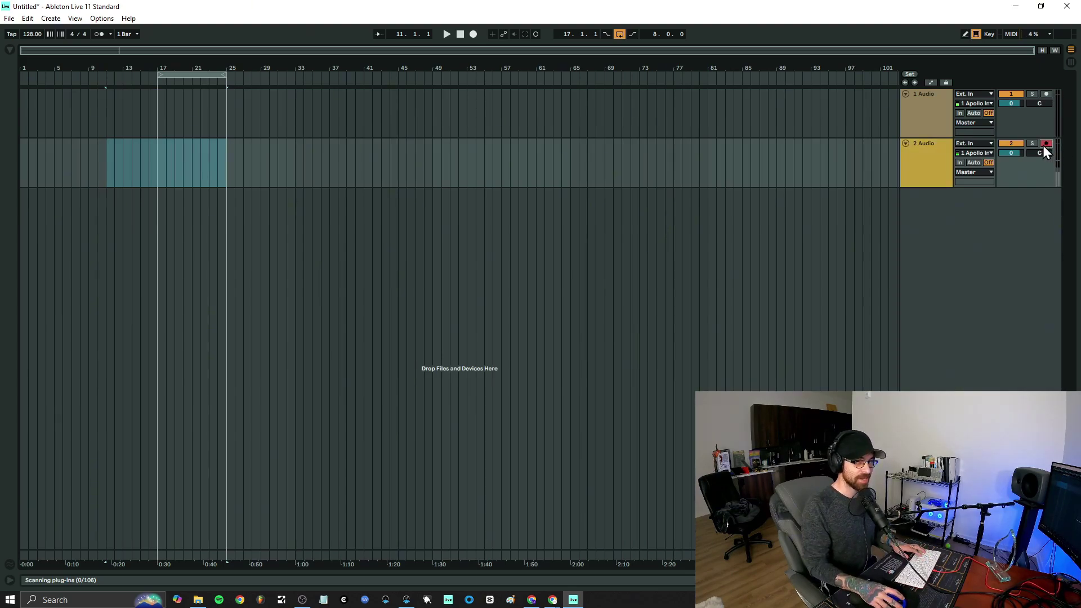
- Record a take of about two and a half bars on the second audio track from bar 11 and play it back
left_click(473, 35)
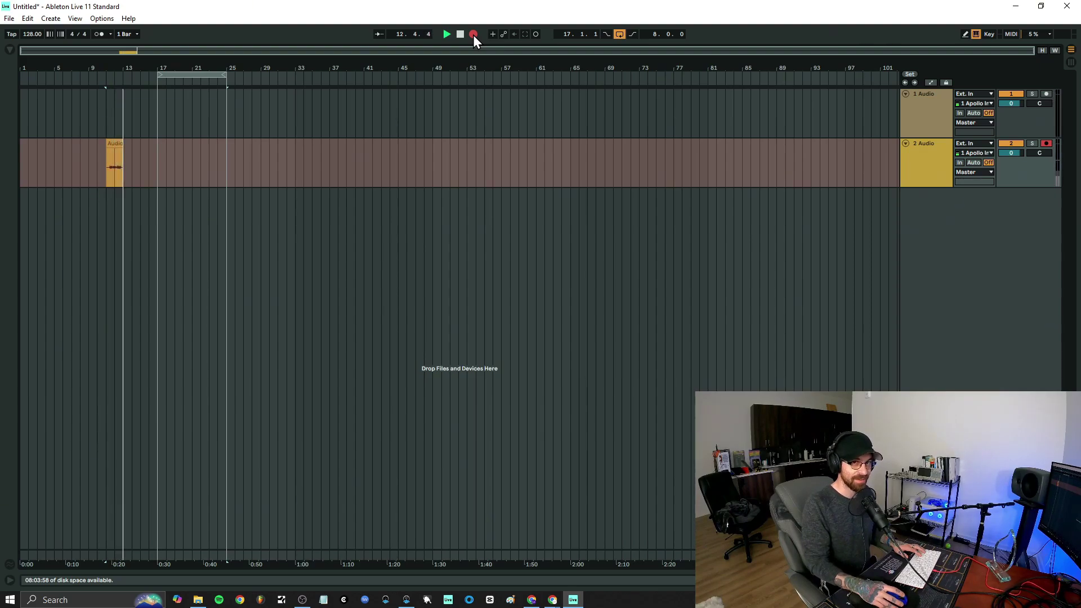
key("space")
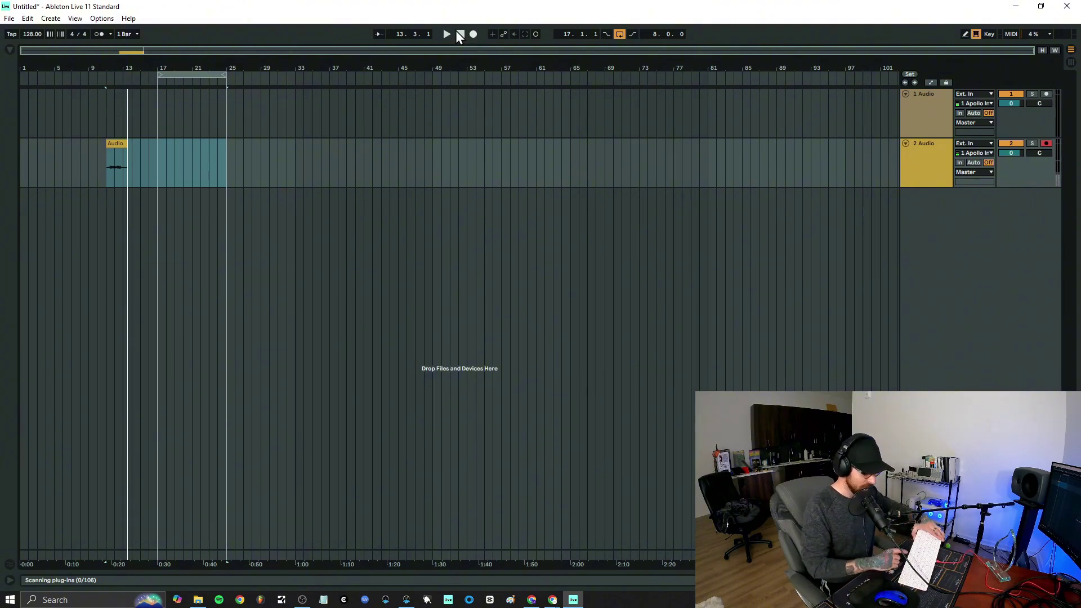
key("Left")
key("Left")
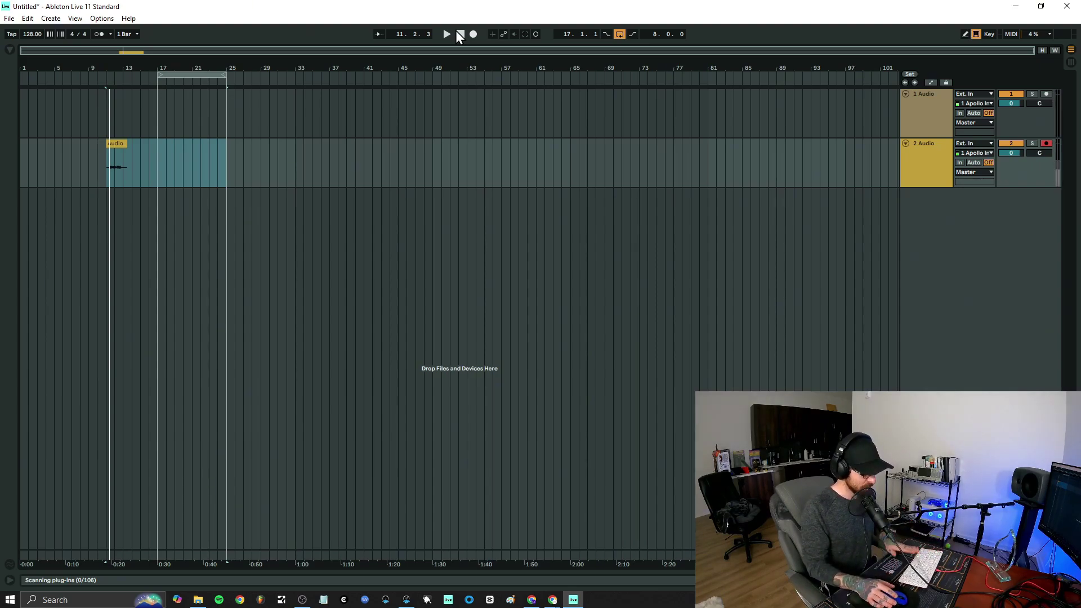
key("Left")
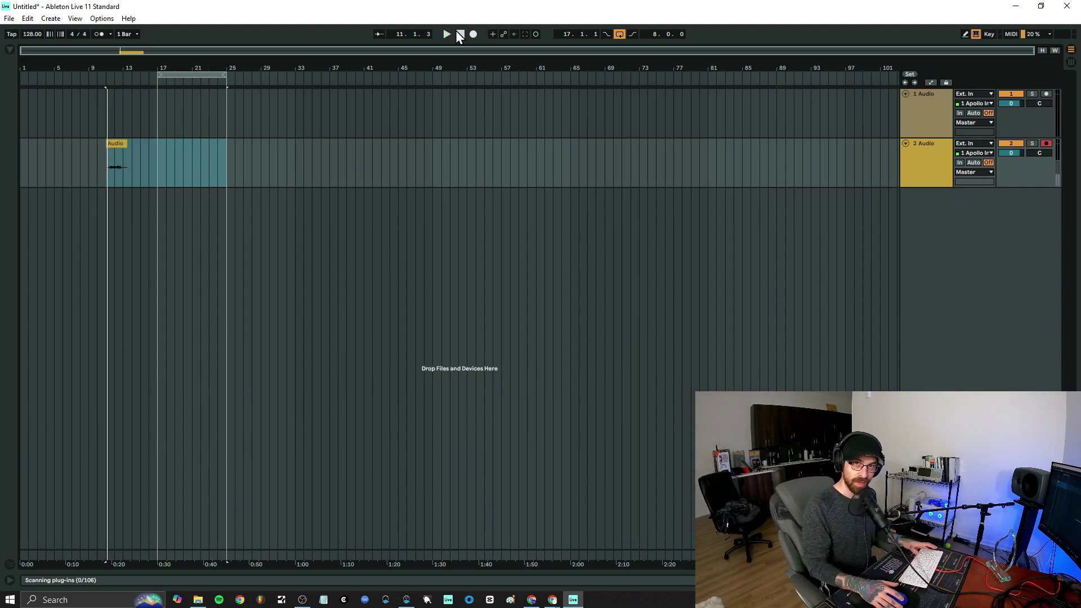
key("space")
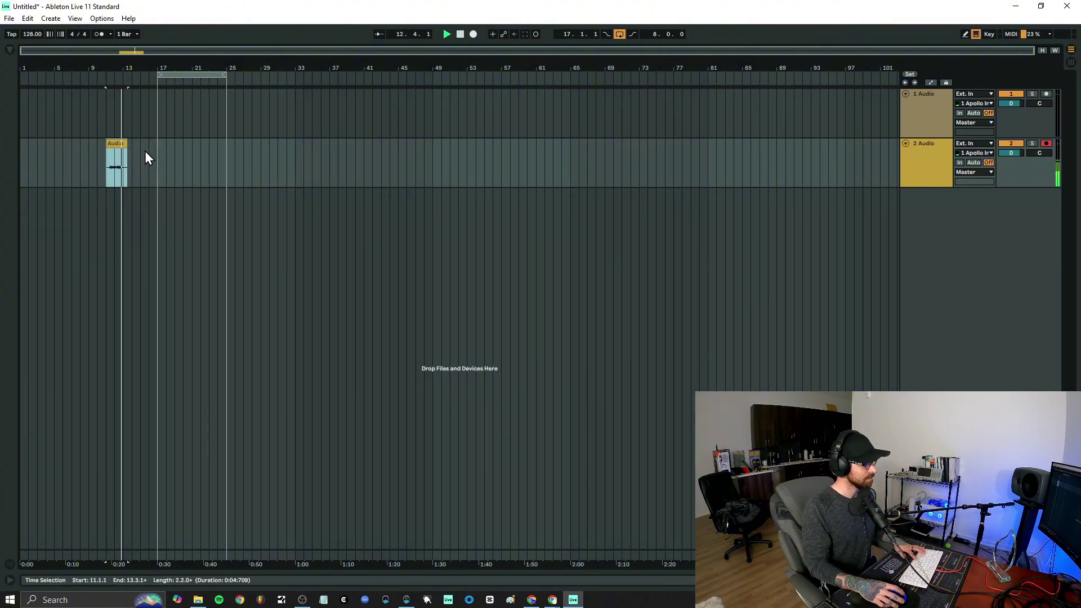
key("space")
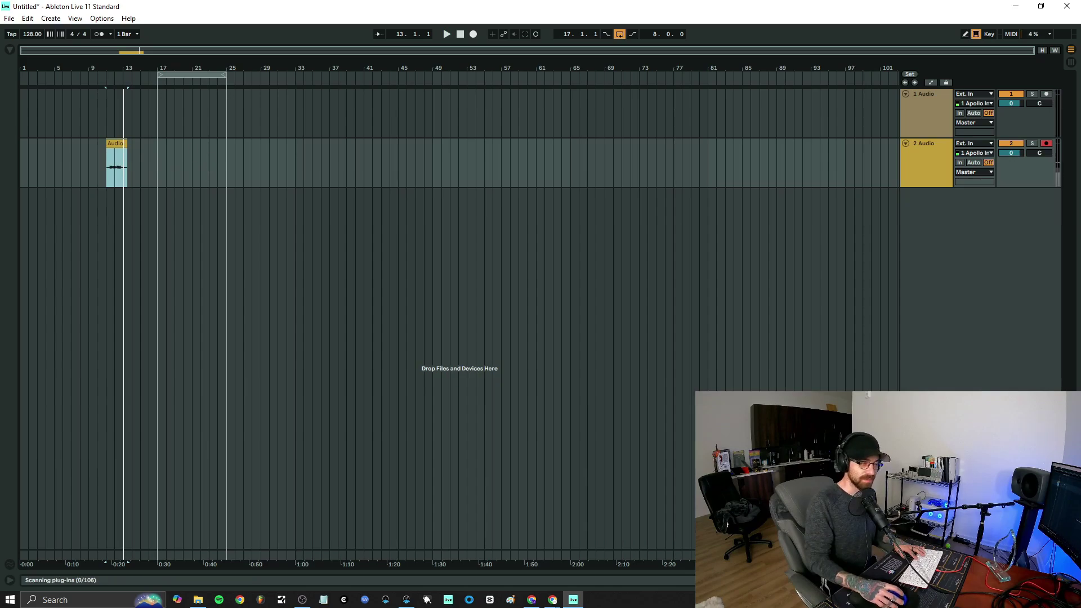
- Delete the clip on the second audio track and record a new take of about three bars from bar 17
key("Delete")
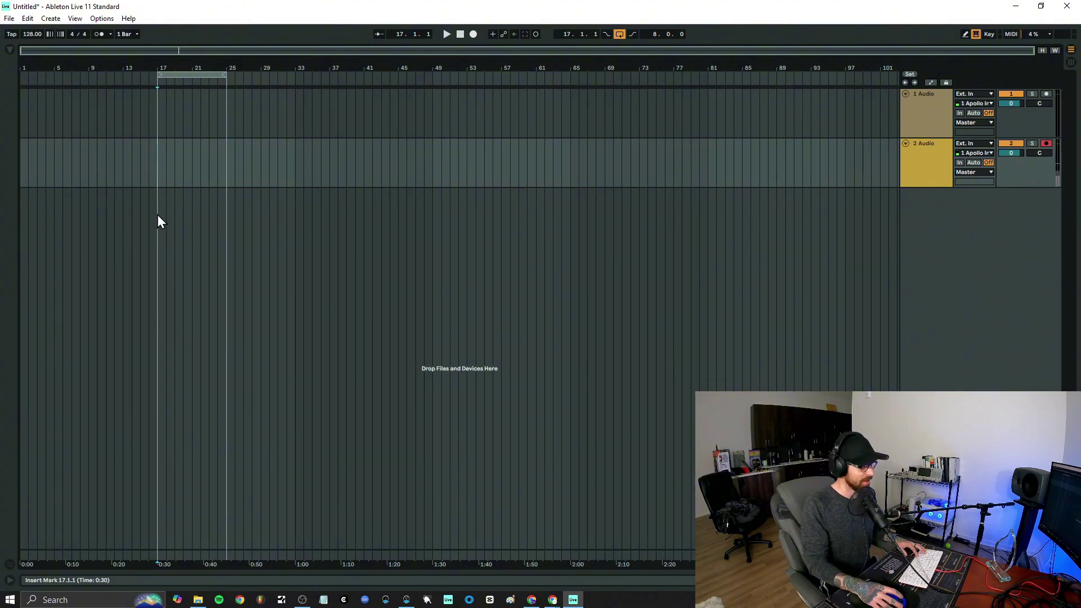
left_click(473, 35)
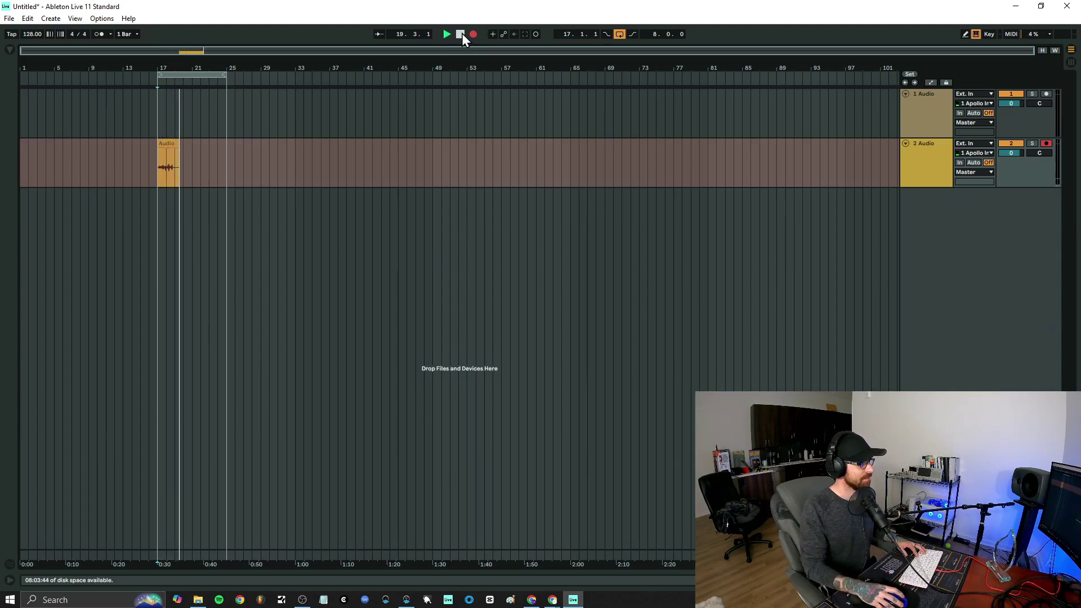
left_click(460, 34)
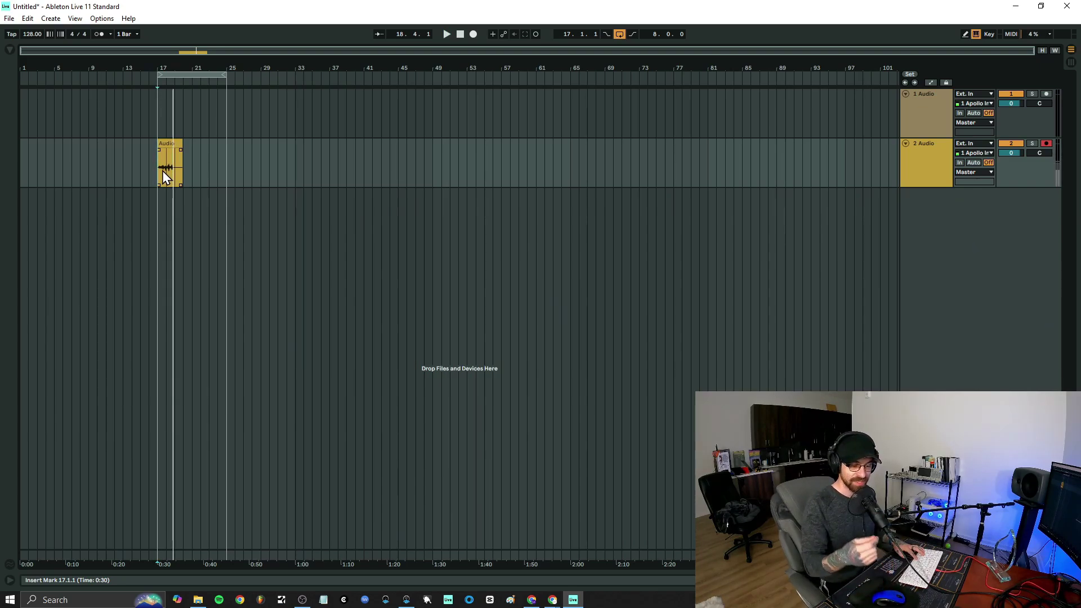
- Delete the short section from 18.2.2 to 18.2.3 in the second track's clip and play back the edit
key("z")
key("minus")
key("minus")
key("minus")
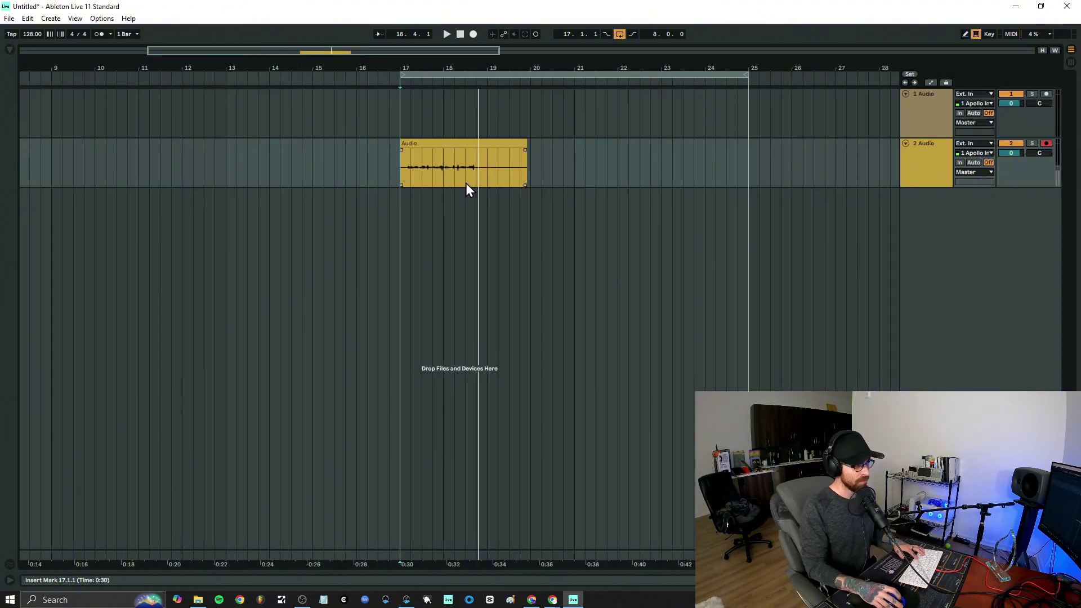
key("z")
left_click_drag(426, 163, 436, 169)
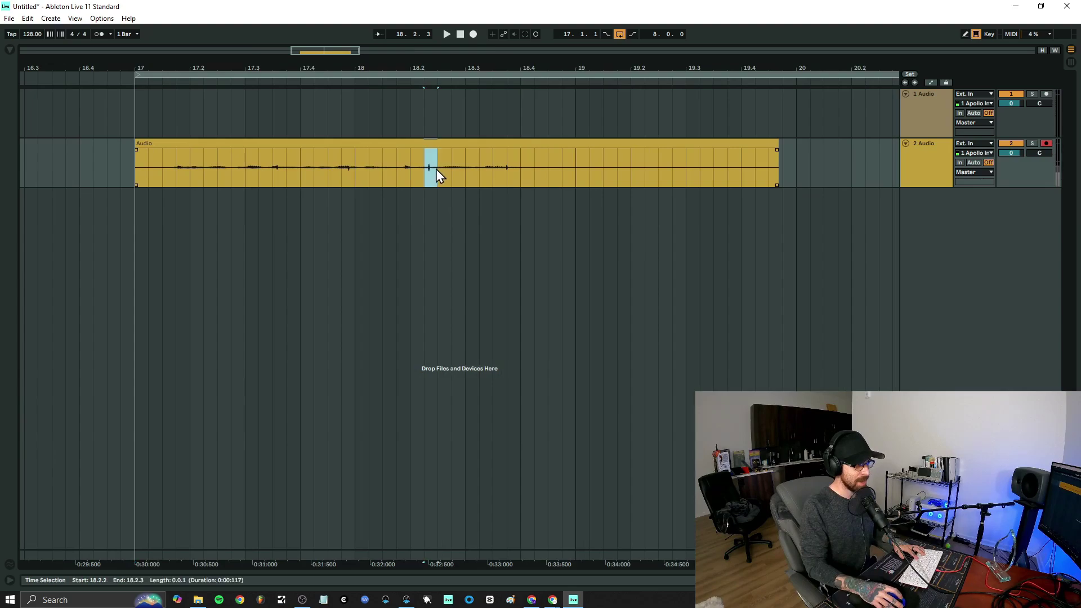
left_click(506, 164)
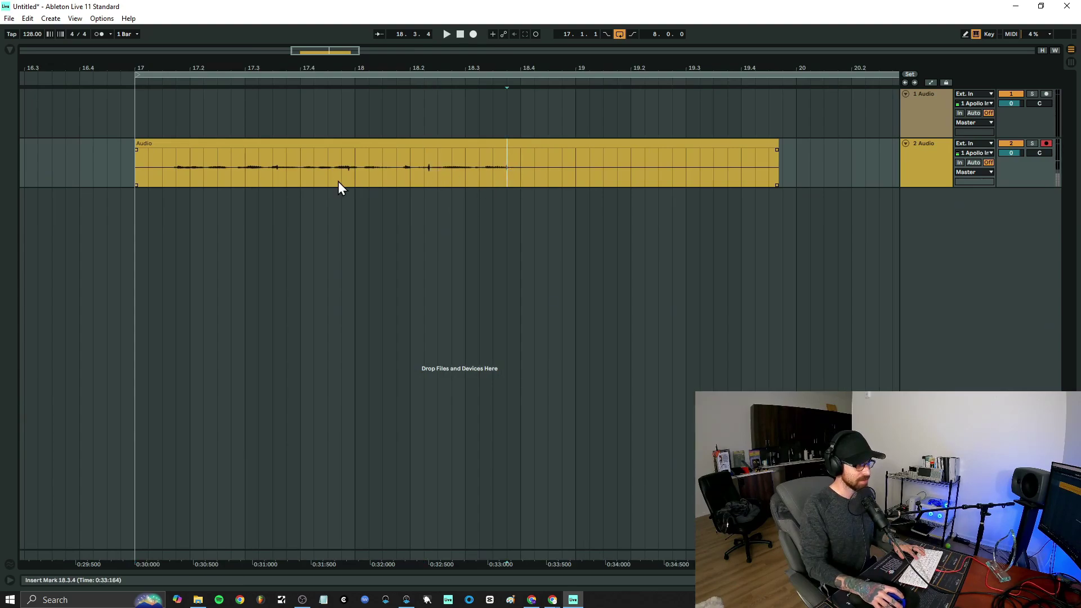
left_click_drag(271, 160, 353, 172)
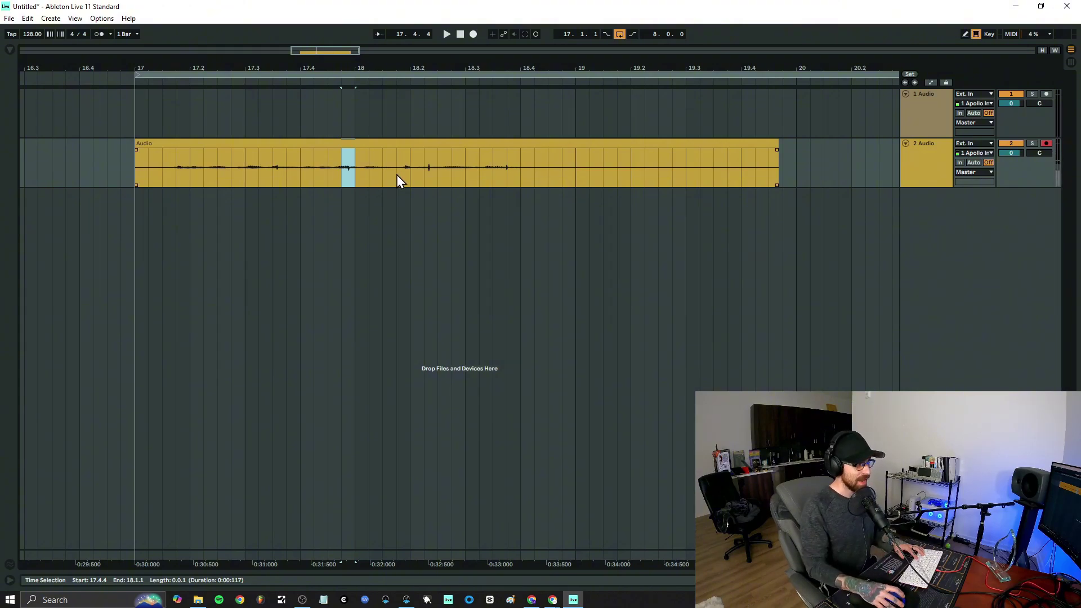
left_click_drag(425, 174, 432, 174)
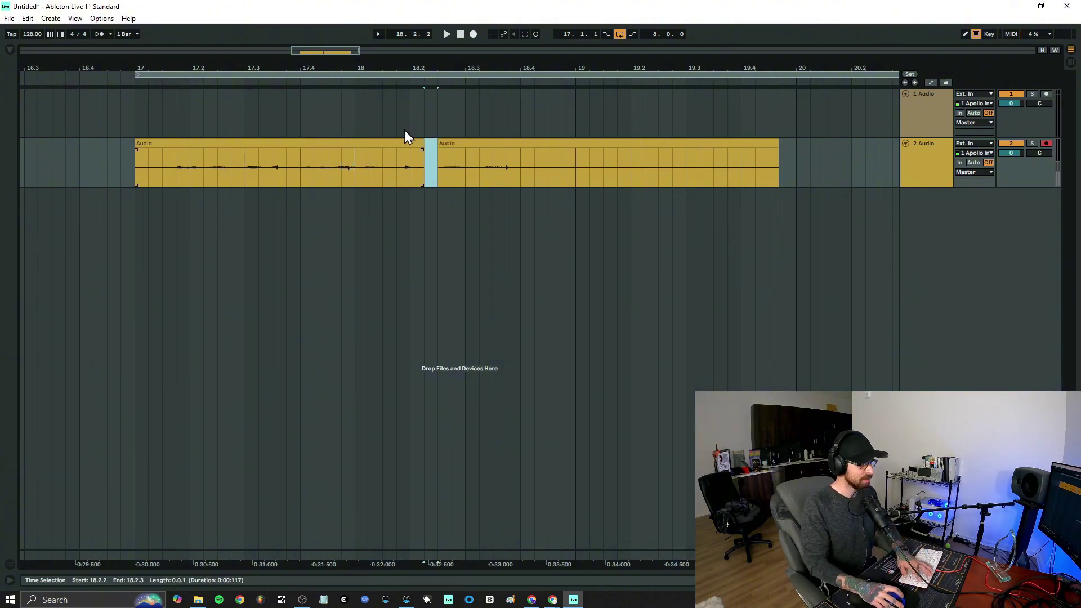
key("Delete")
left_click(346, 122)
key("space")
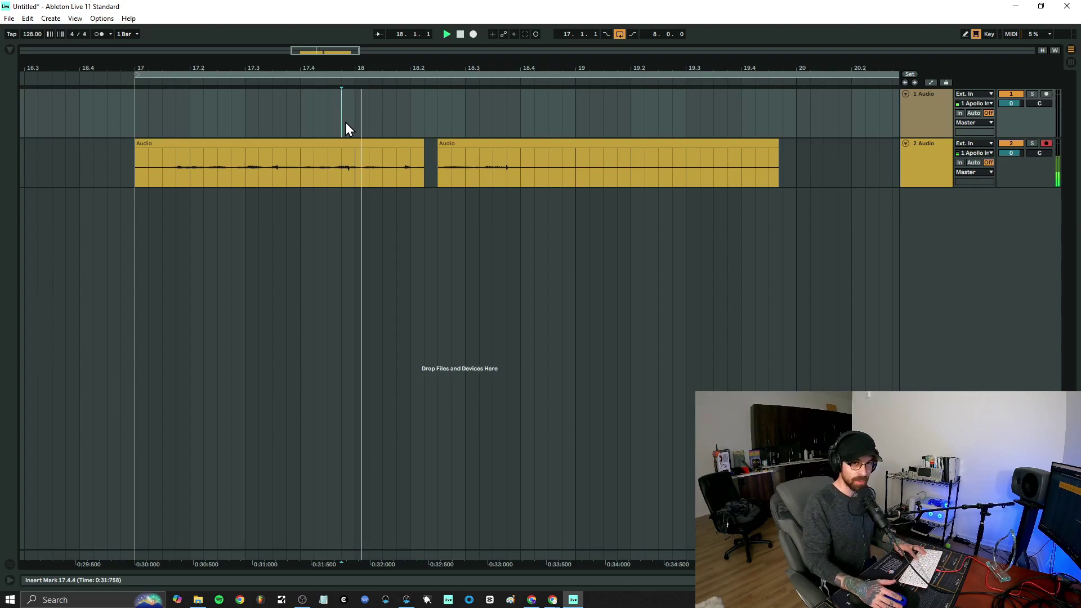
key("space")
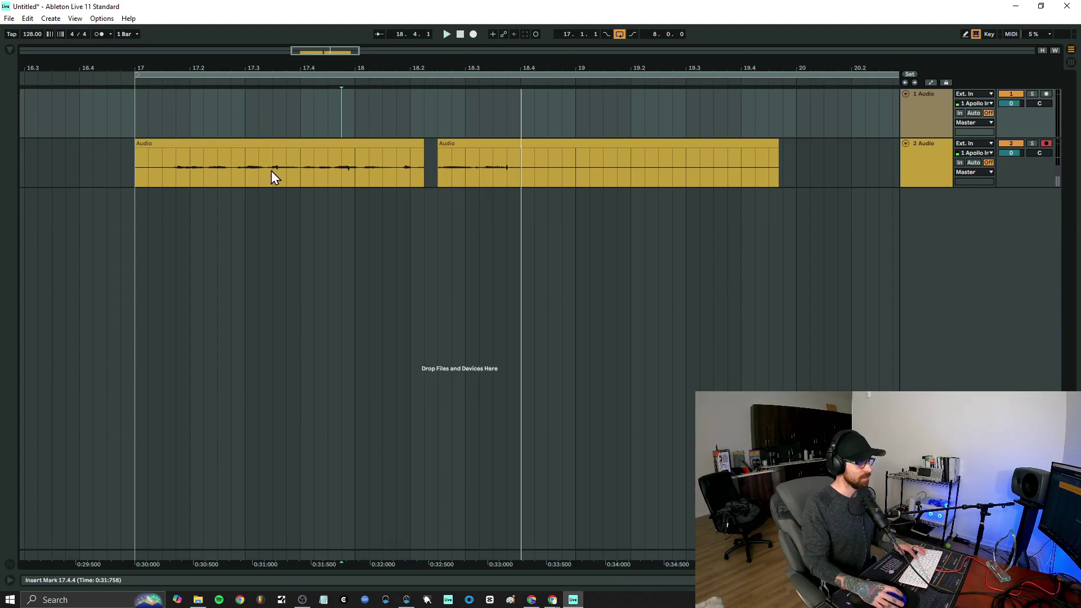
- Delete the short sections at 17.3.3, 17.4.4 and 18.3.4 from the second track's recording
left_click_drag(273, 171, 354, 178)
key("Delete")
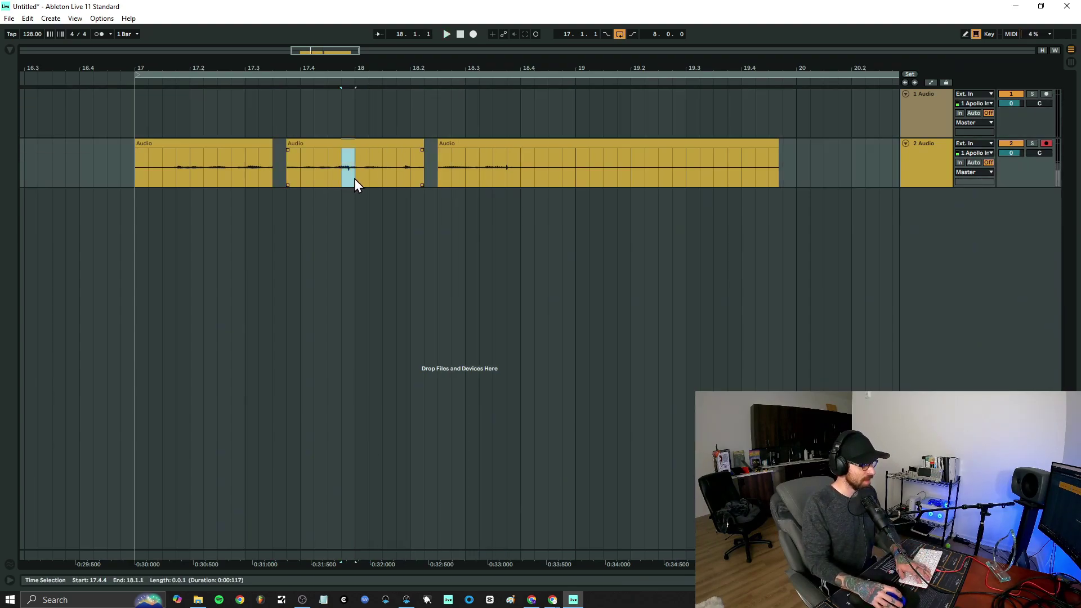
key("ctrl+e")
key("Delete")
left_click_drag(503, 180, 513, 176)
scroll(510, 178, "up", 10)
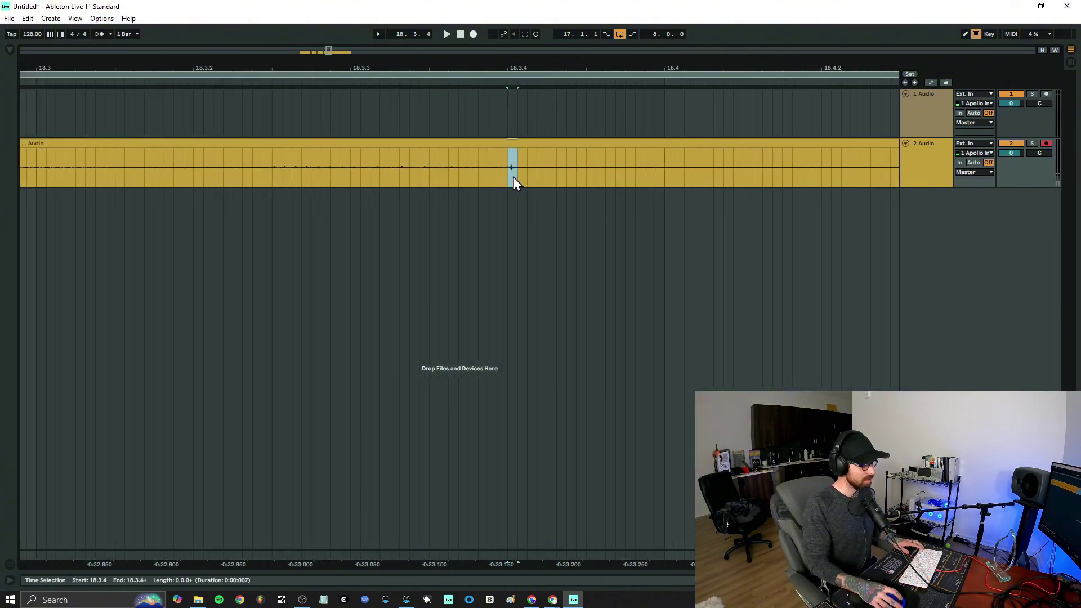
scroll(481, 187, "down", 15)
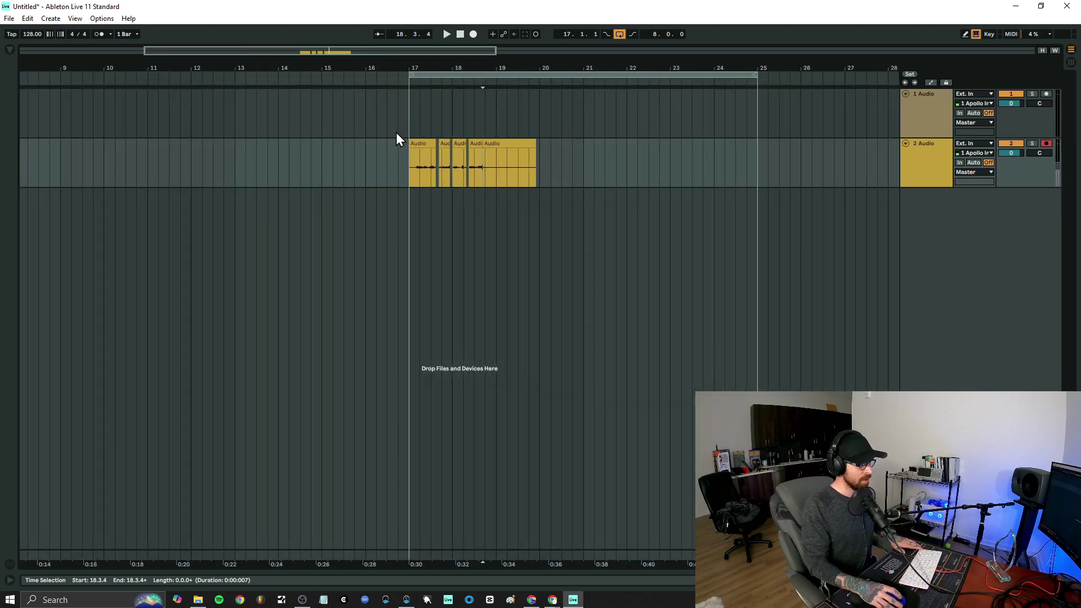
- Play back the edited recording on the second audio track from bar 17
left_click(411, 126)
key("space")
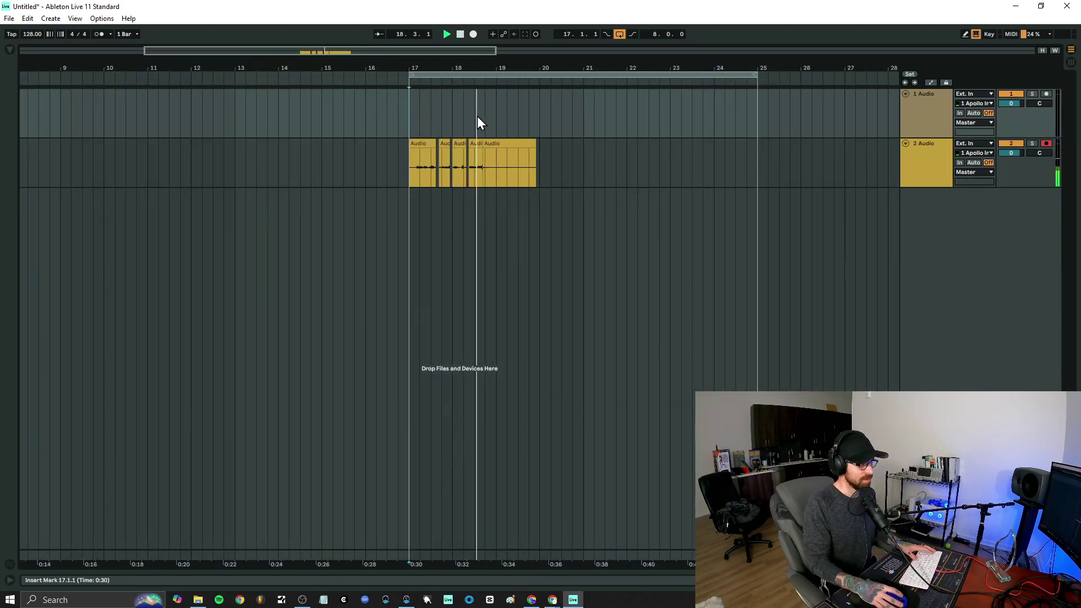
key("space")
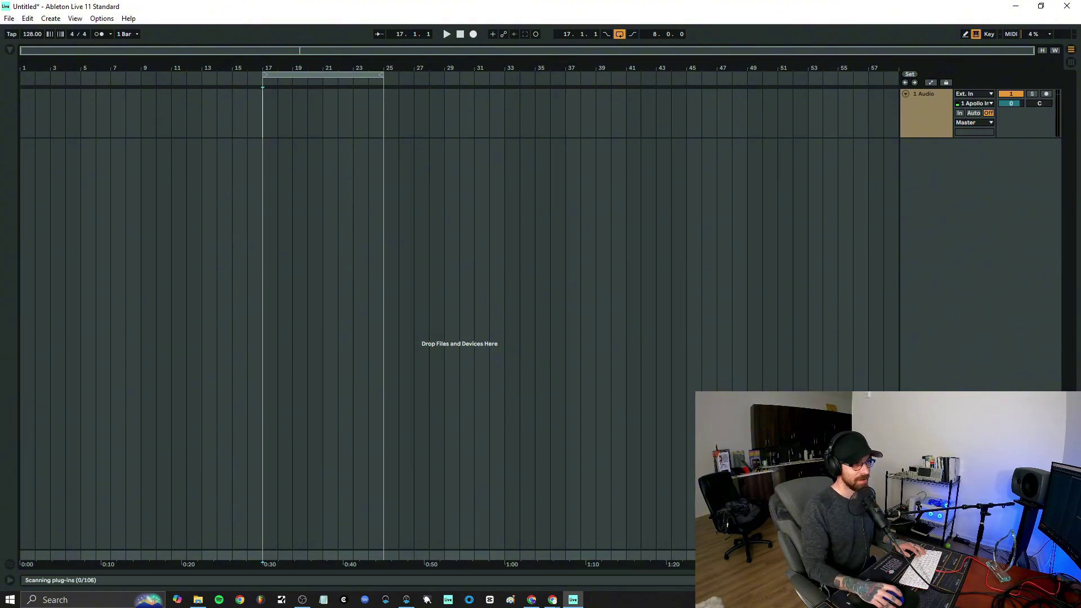
- Choose Apollo In 1 as the first audio track's input and arm the track for recording
left_click(918, 122)
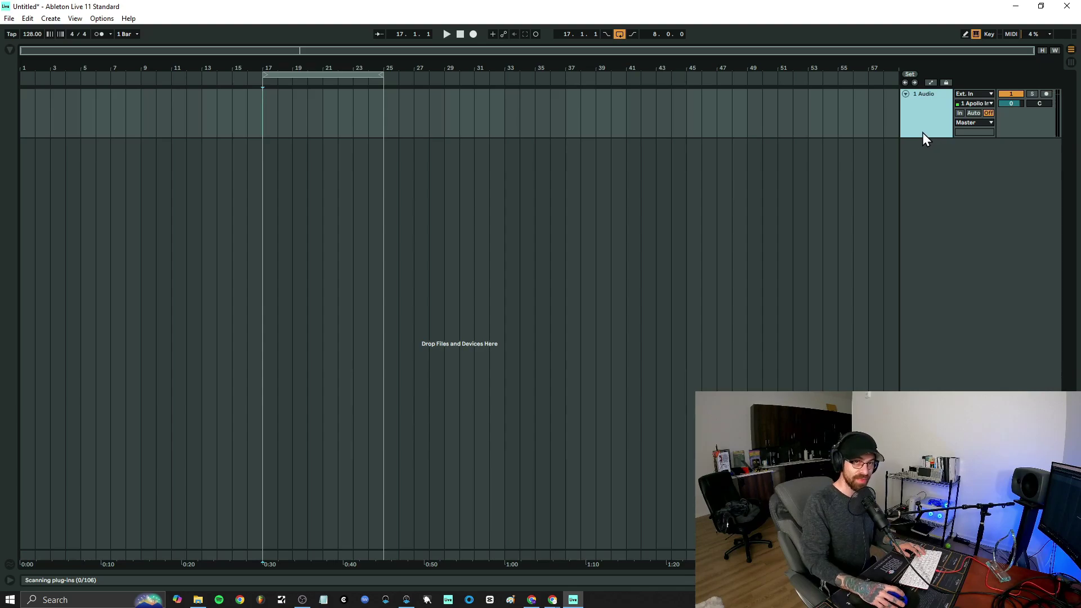
left_click(976, 105)
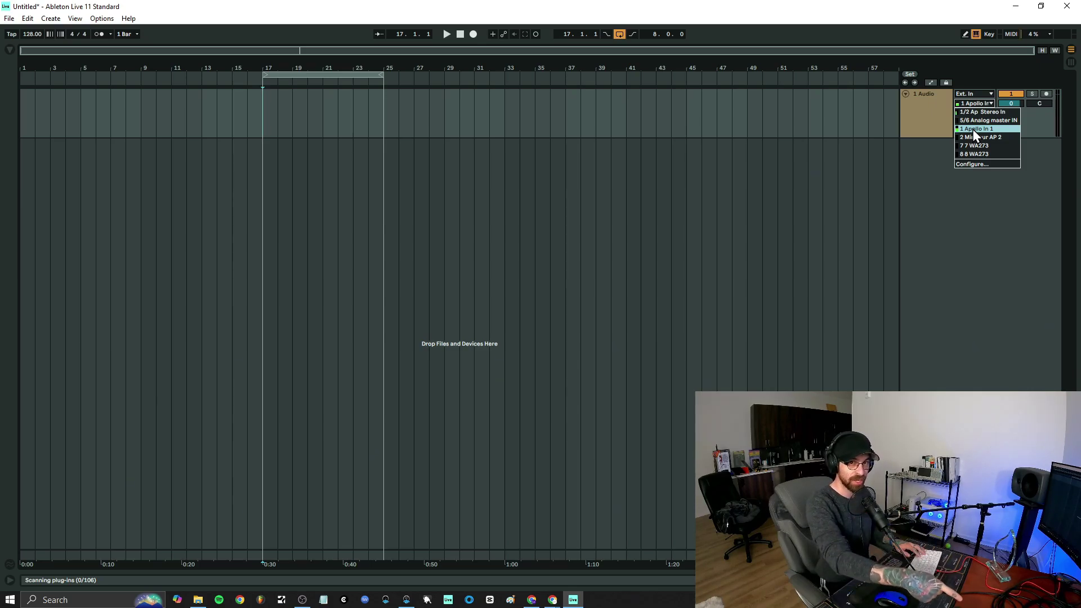
left_click(972, 130)
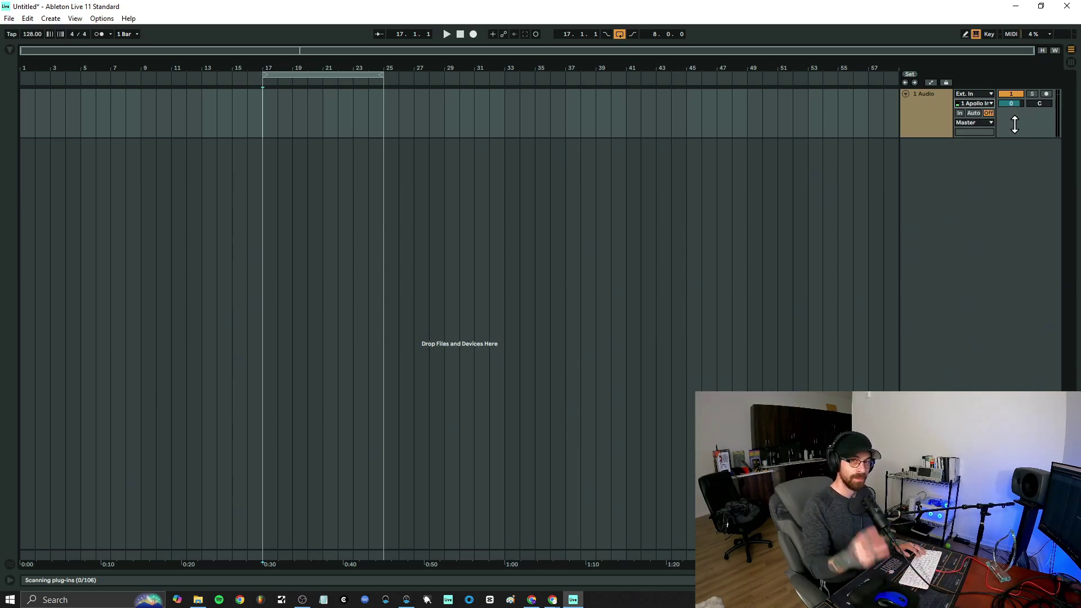
left_click(1045, 95)
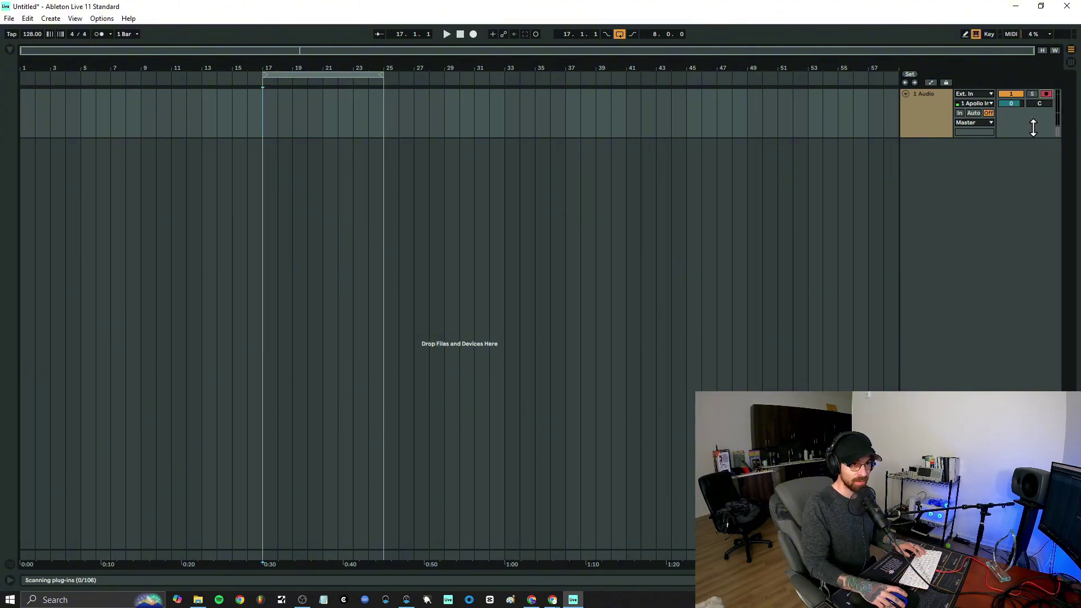
- Record a take of nearly eight bars on the first audio track from bar 17 and play it back
left_click(473, 35)
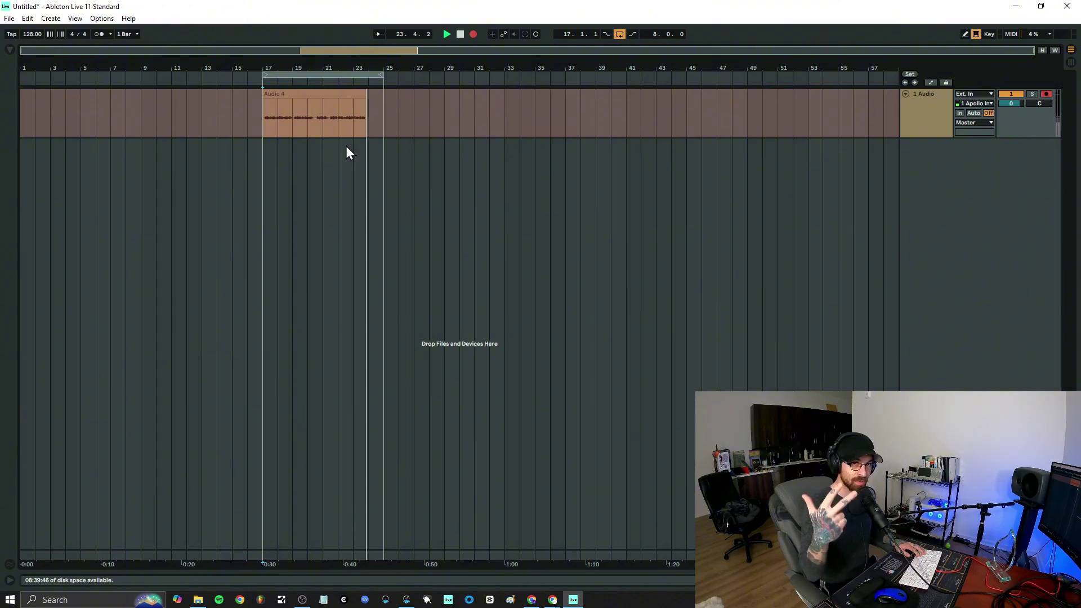
left_click(459, 35)
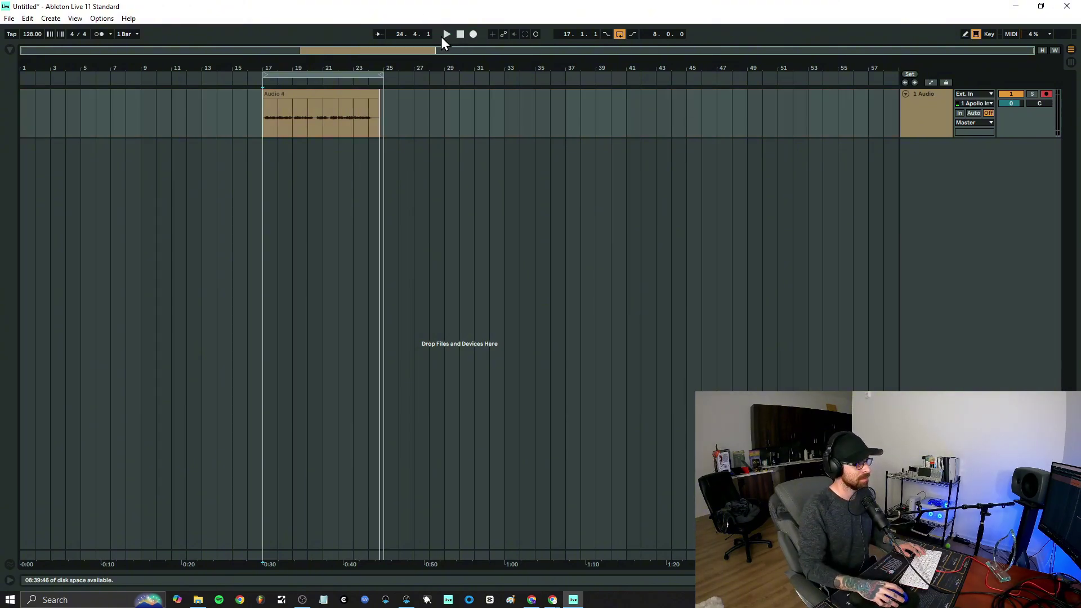
left_click(447, 35)
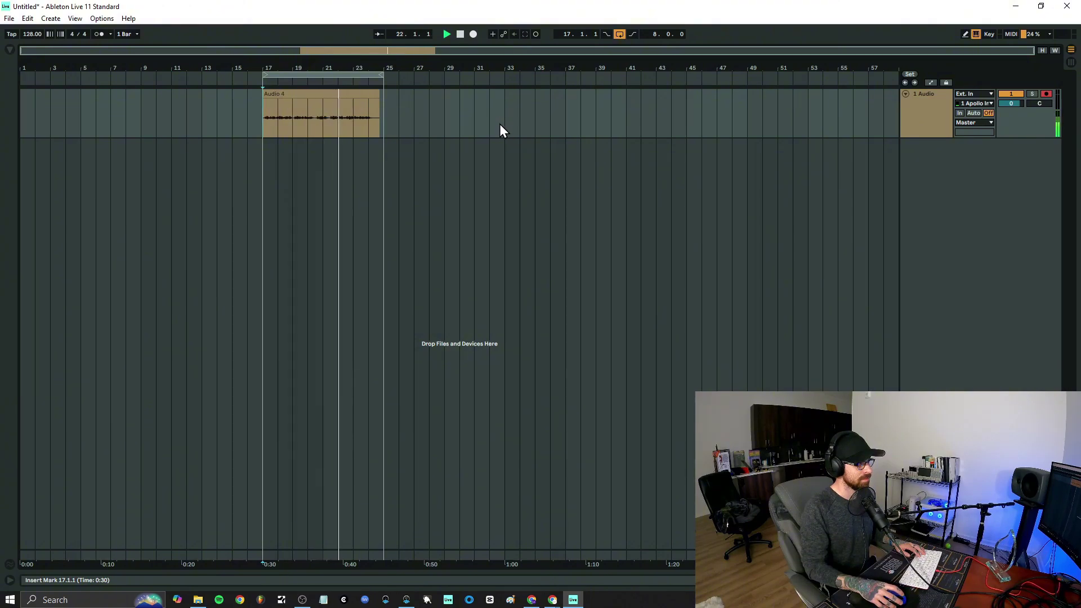
left_click(459, 34)
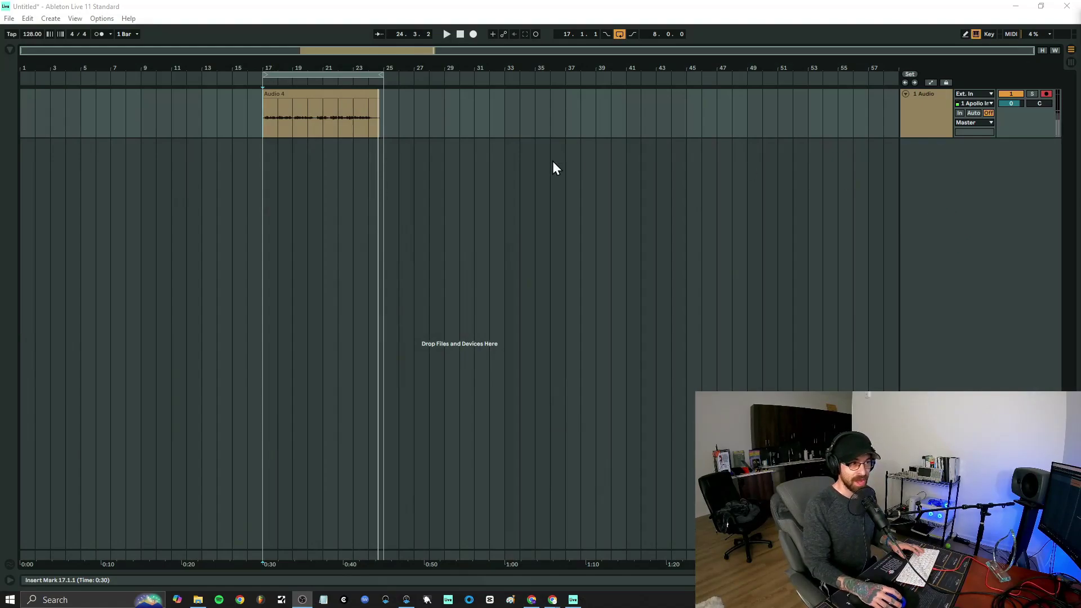
- Insert a second audio track armed for recording and record a take of about two and a half bars on it from bar 21
left_click(328, 163)
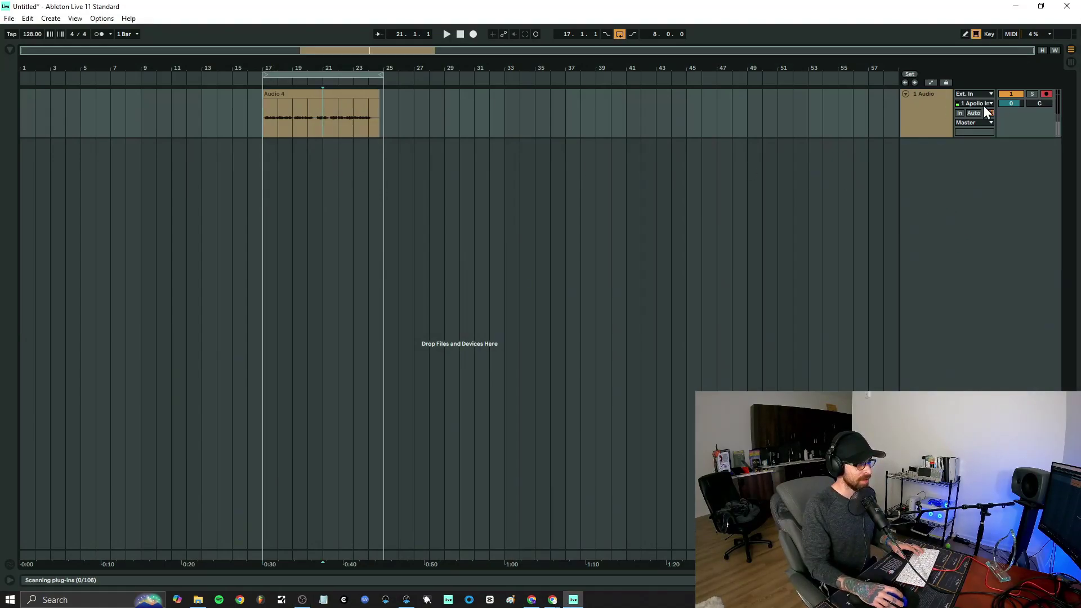
key("ctrl+t")
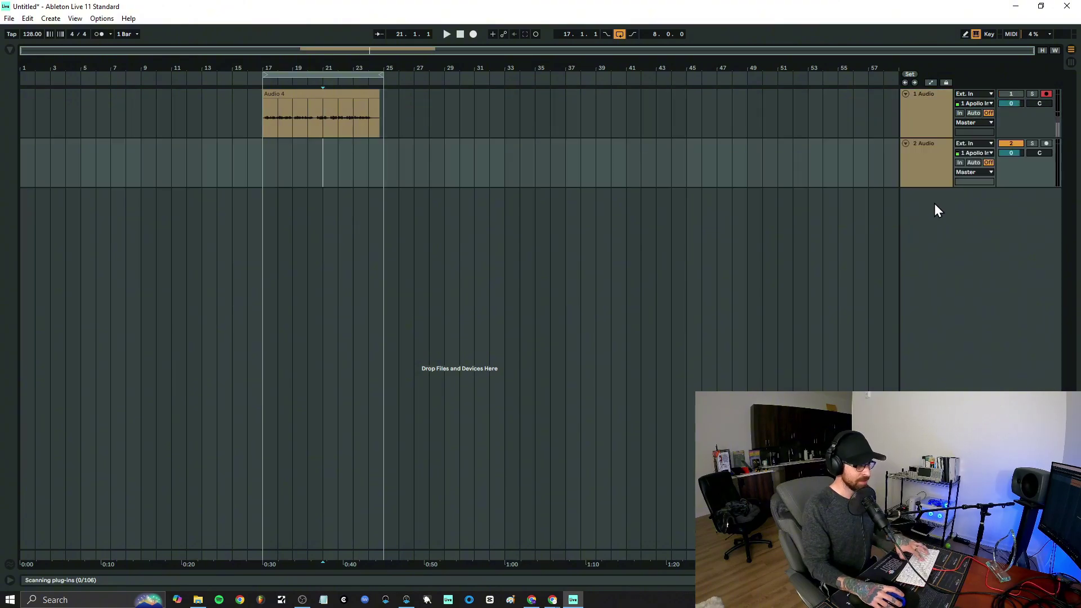
left_click(1045, 144)
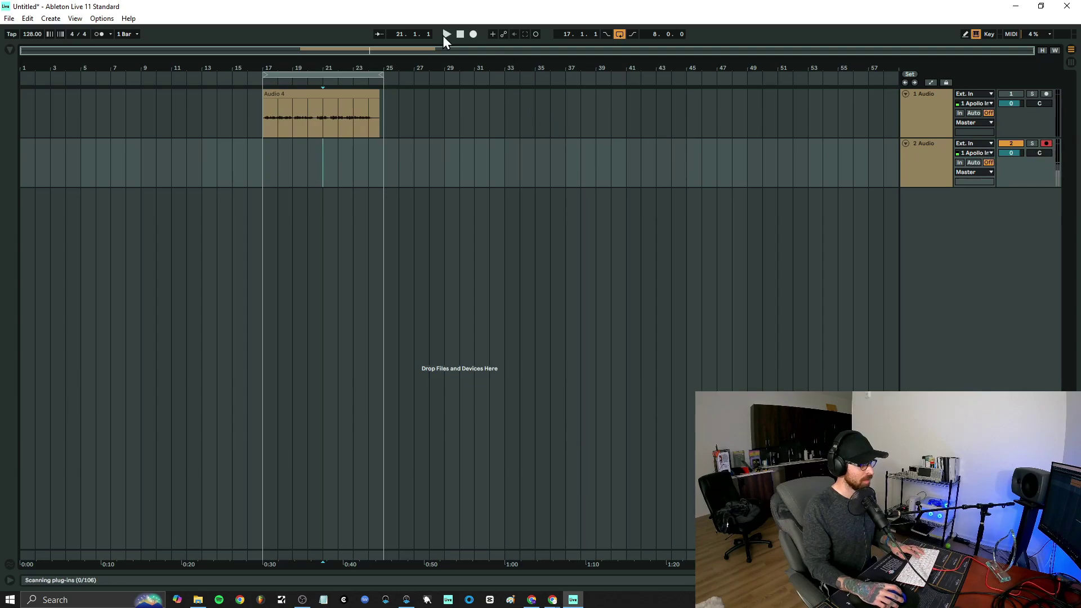
left_click(473, 36)
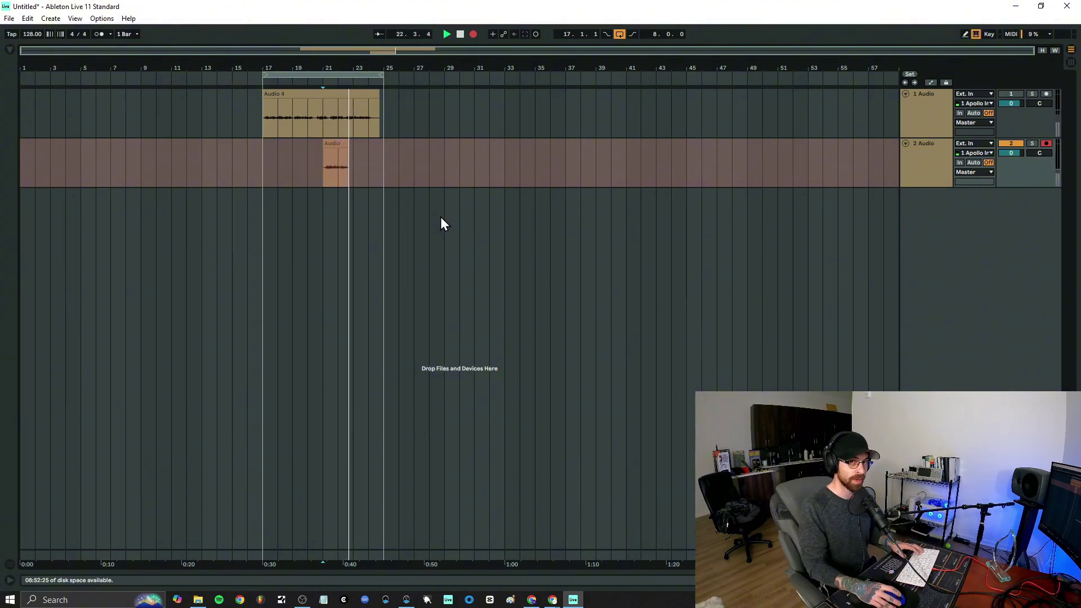
key("space")
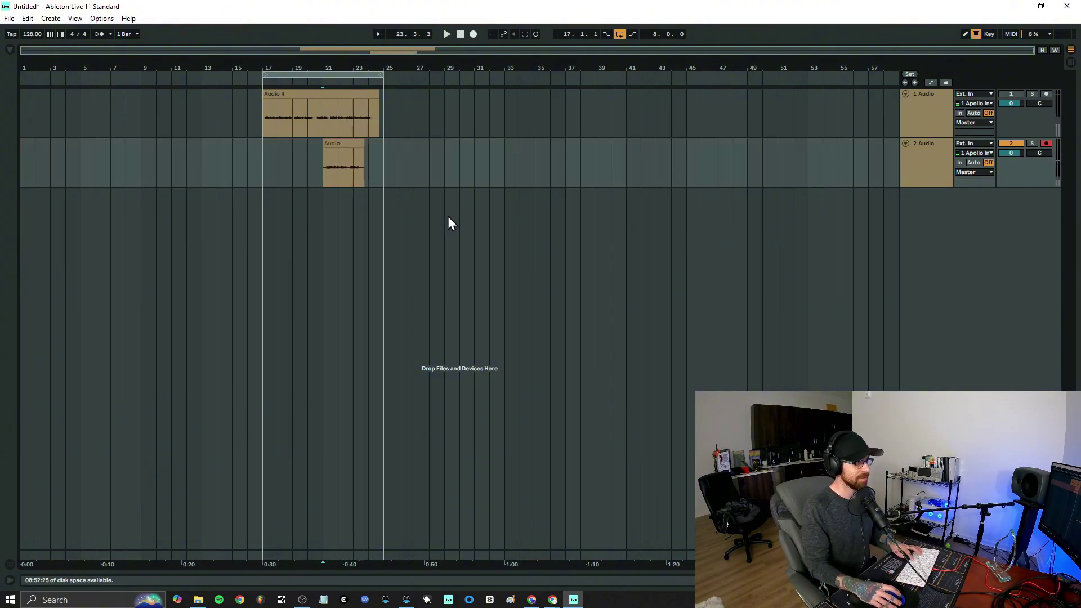
- Duplicate the second audio track, arming only the duplicate for recording and deleting its copied clip
left_click(928, 169)
key("ctrl+d")
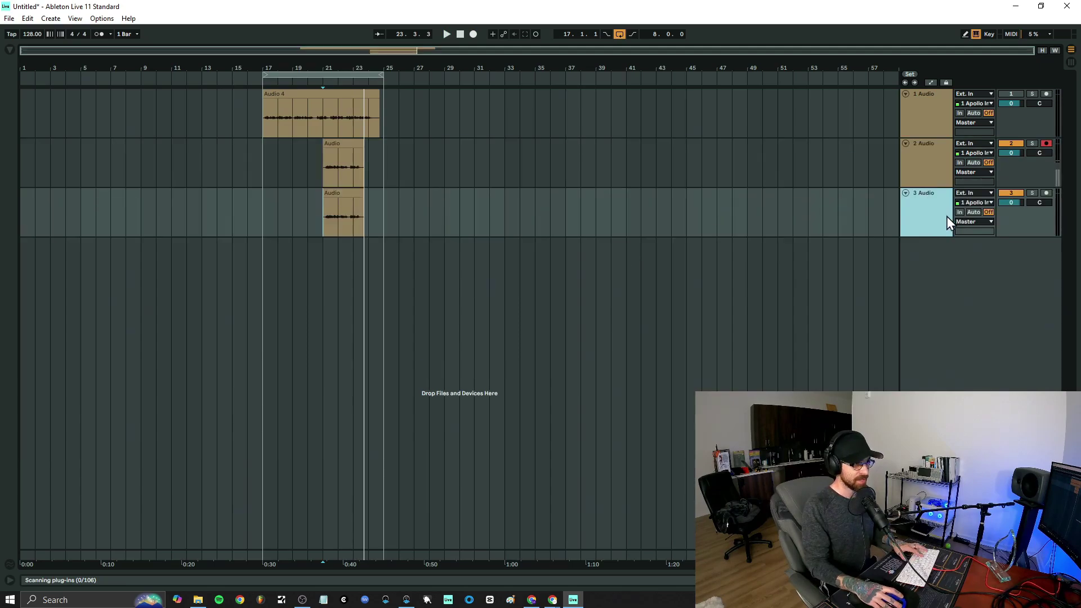
left_click(1046, 144)
left_click(1046, 192)
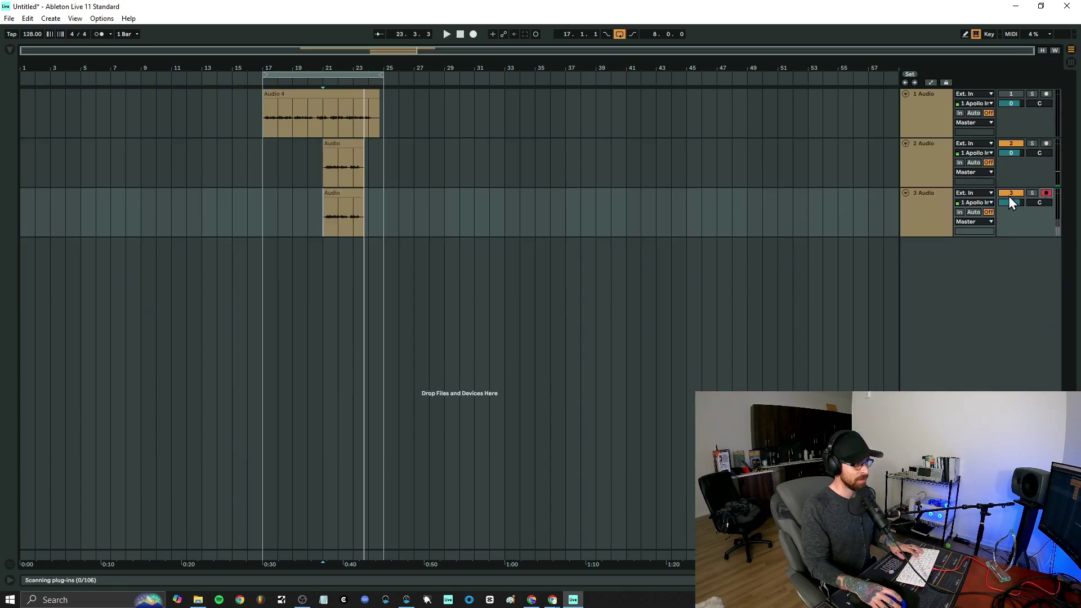
left_click(338, 196)
key("Delete")
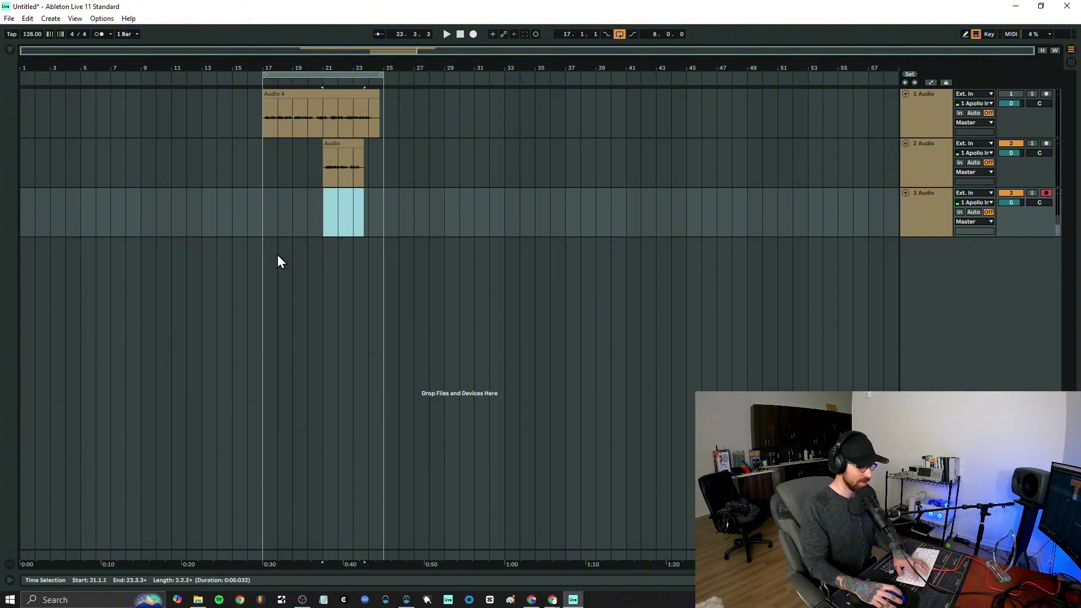
- Mute the second audio track and record a take of just over two bars on the third track from bar 19
left_click(292, 219)
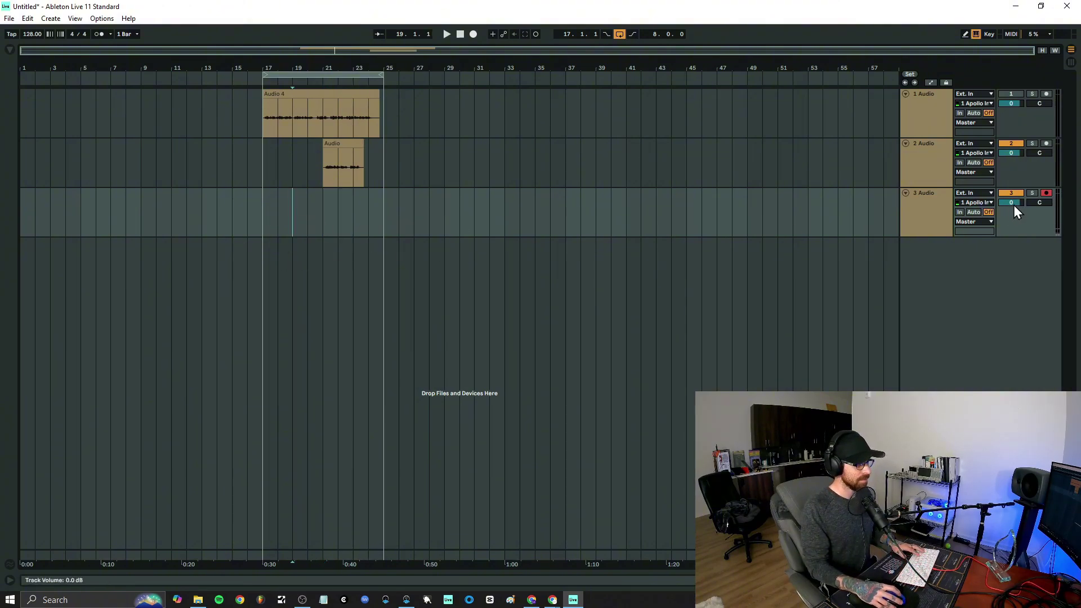
left_click(1011, 143)
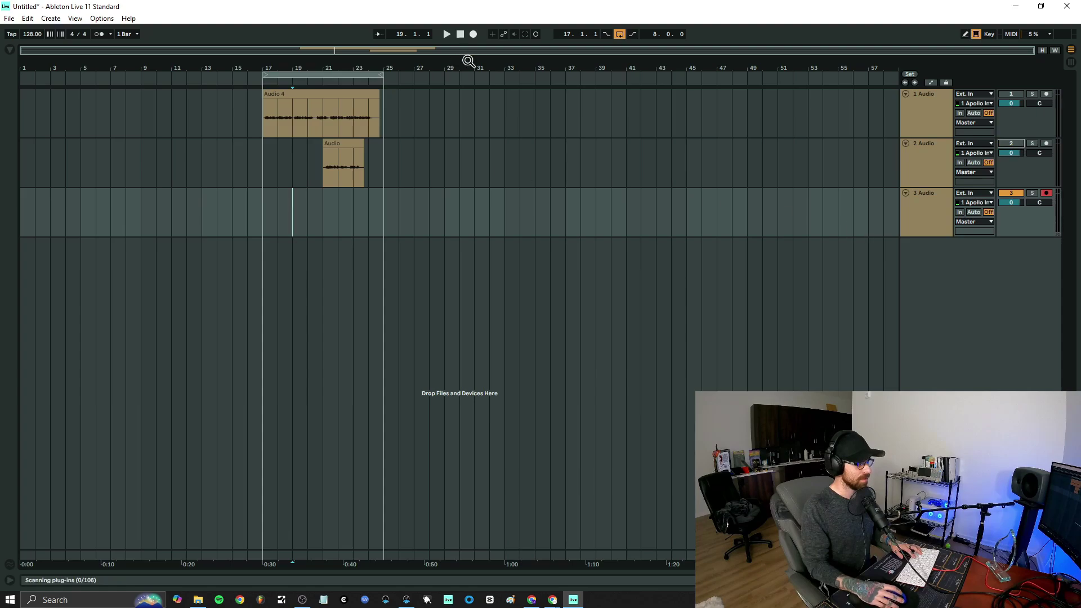
left_click(474, 36)
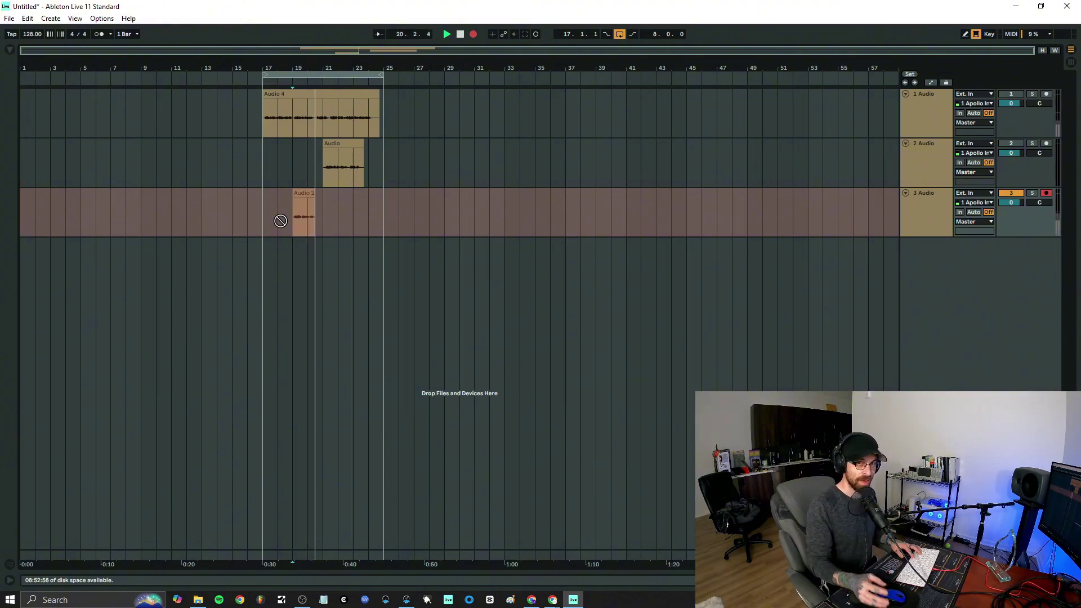
key("space")
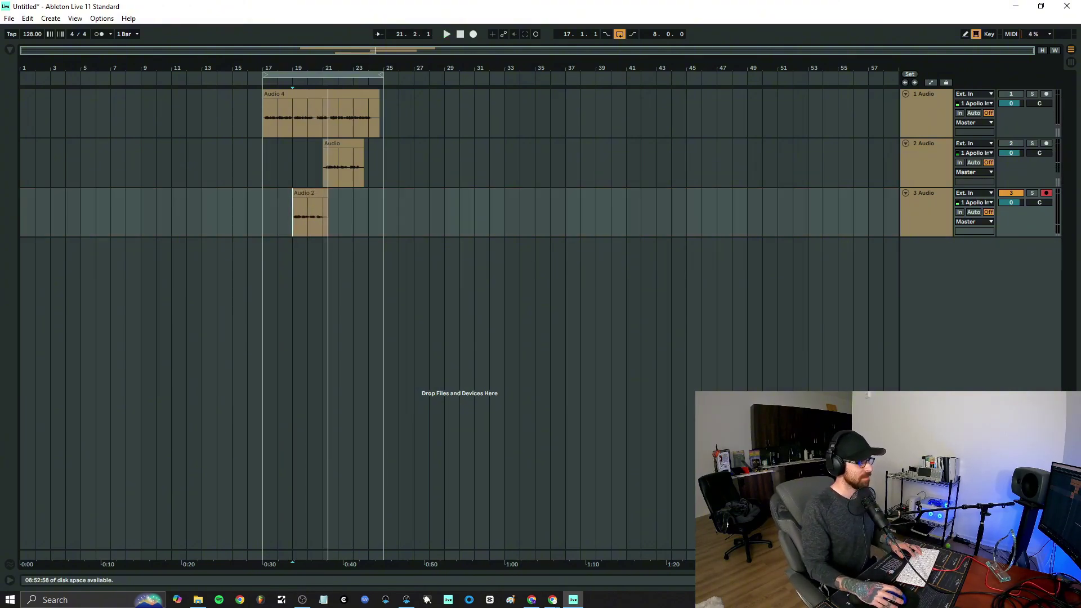
left_click_drag(232, 147, 473, 229)
left_click(631, 381)
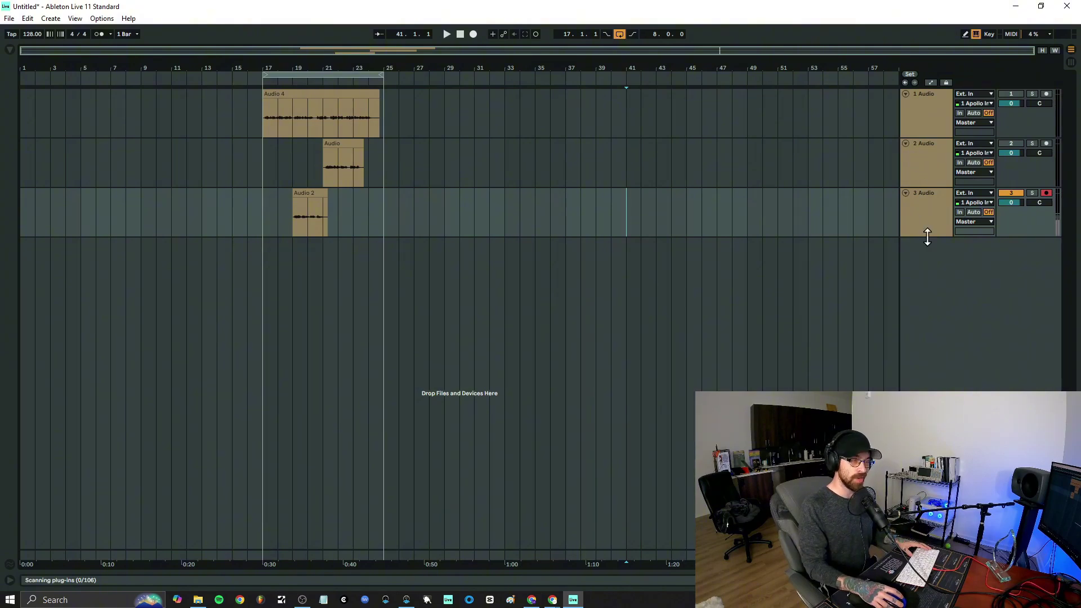
left_click(1017, 8)
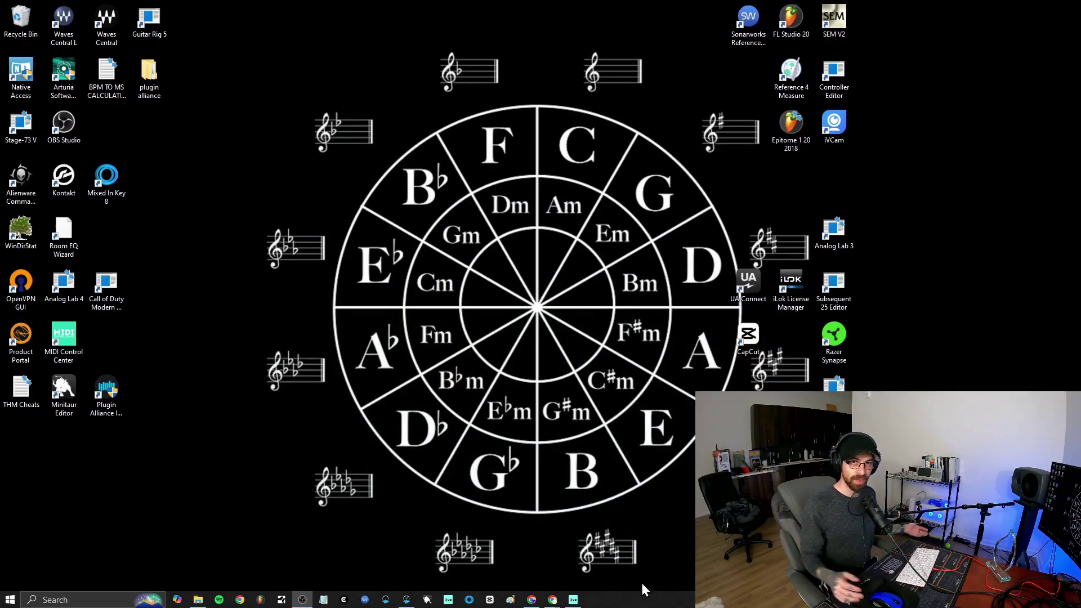
left_click(573, 600)
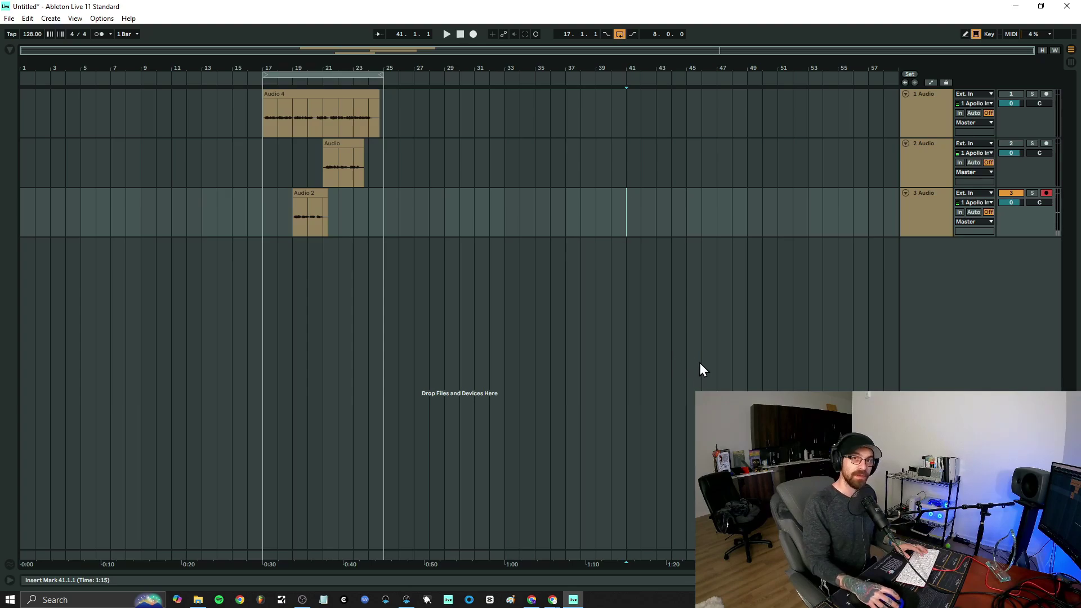
- Rename the first two audio tracks "thi is my first recording" and "my send recording", widening the track headers to fit the names
left_click(924, 106)
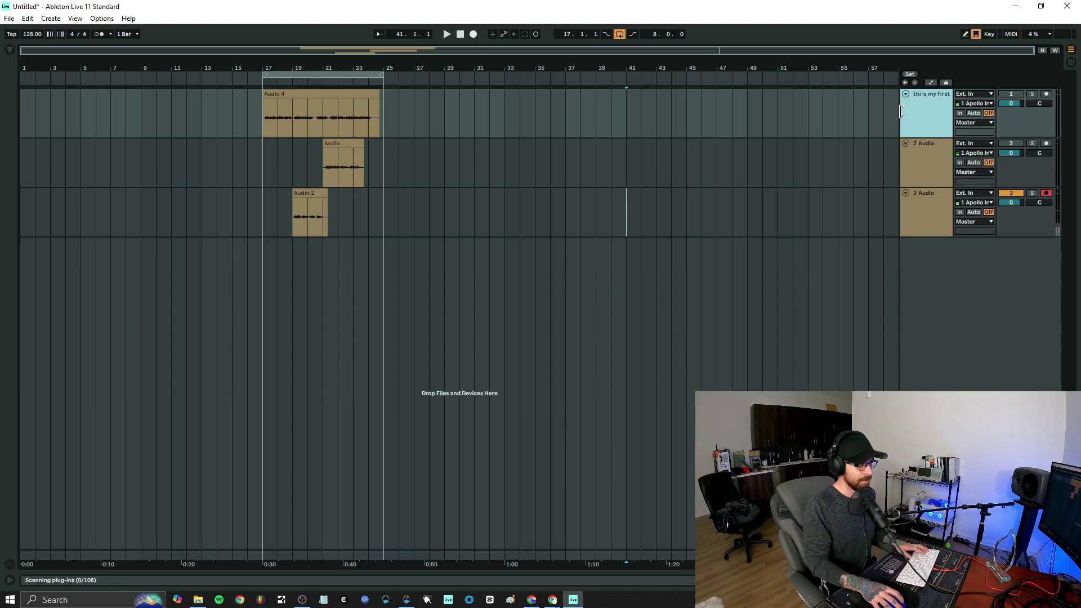
left_click_drag(897, 112, 827, 110)
left_click(887, 145)
right_click(887, 145)
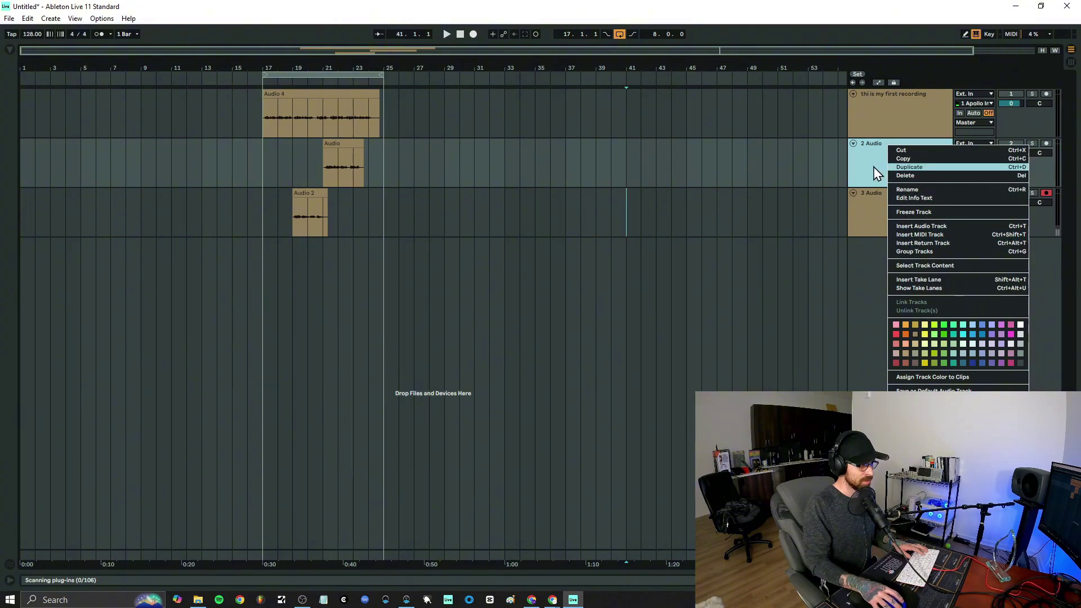
key("ctrl+r")
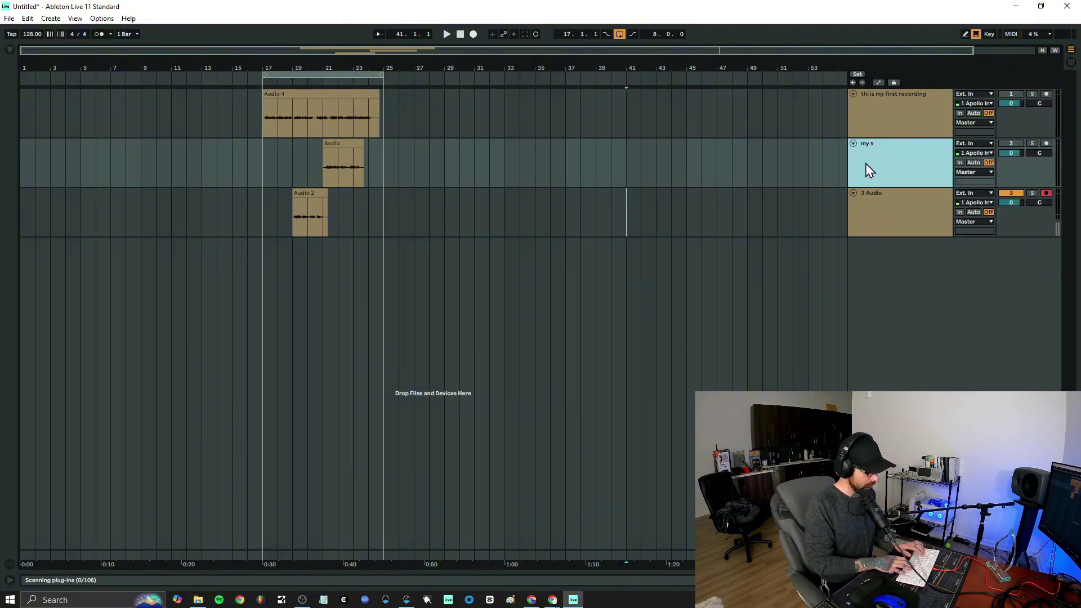
type("my send recording")
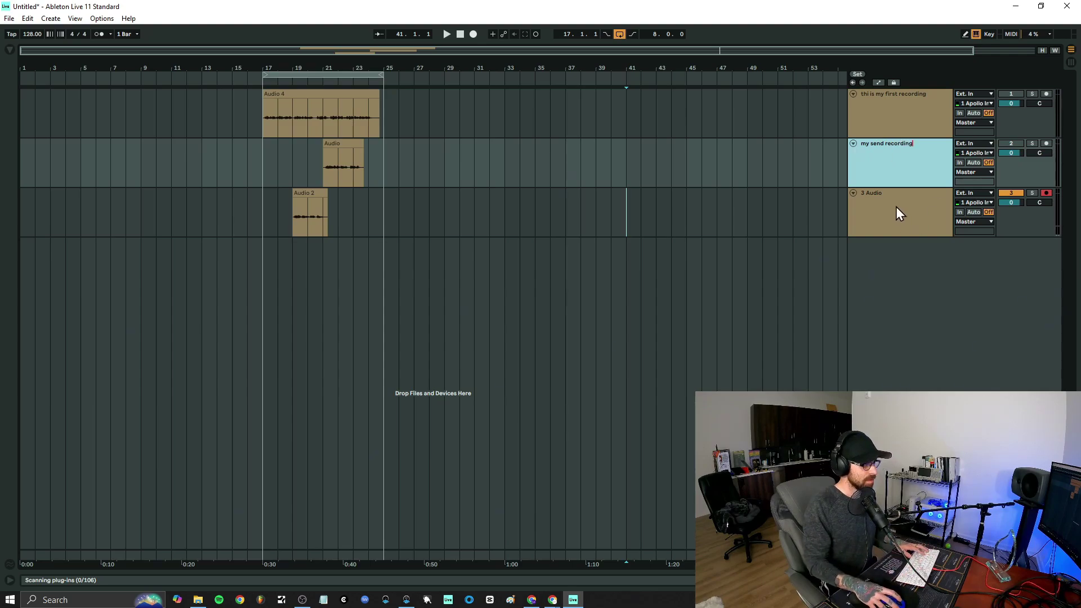
- Rename the third audio track "my third recording"
left_click(896, 204)
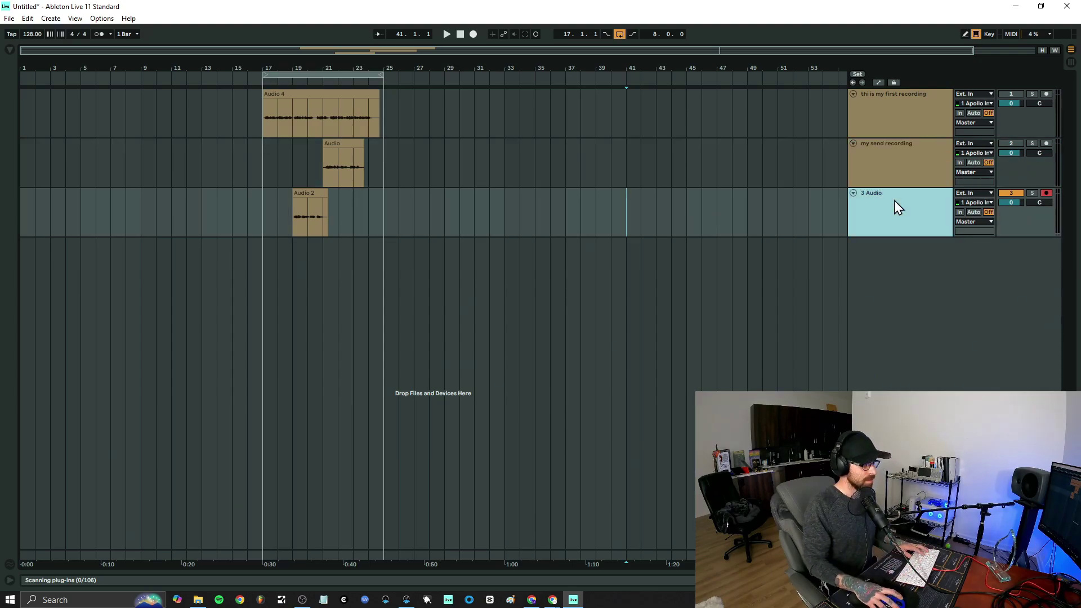
key("ctrl+r")
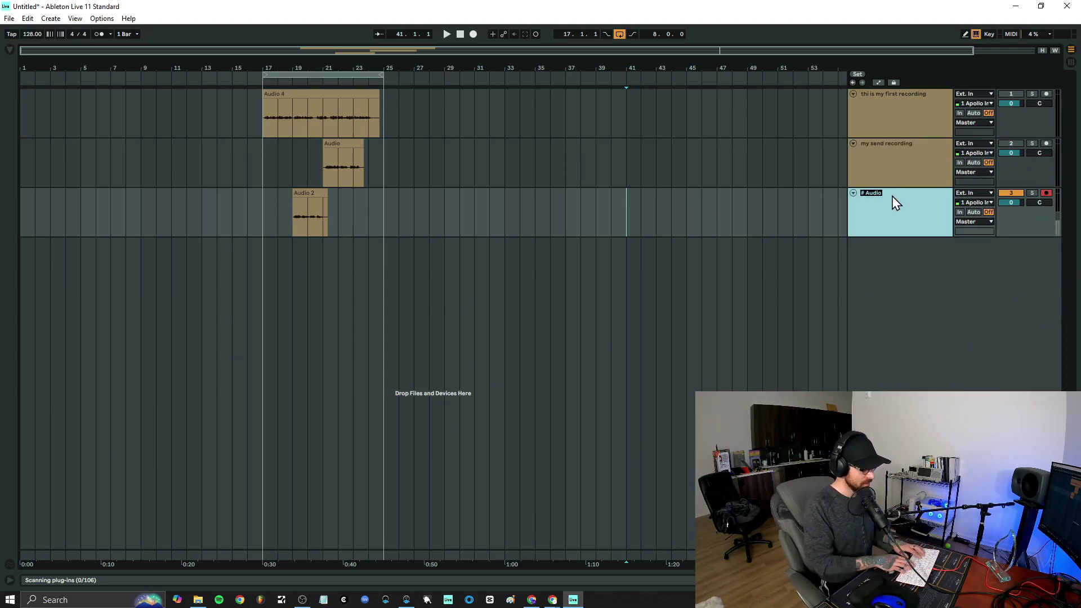
type("my third re")
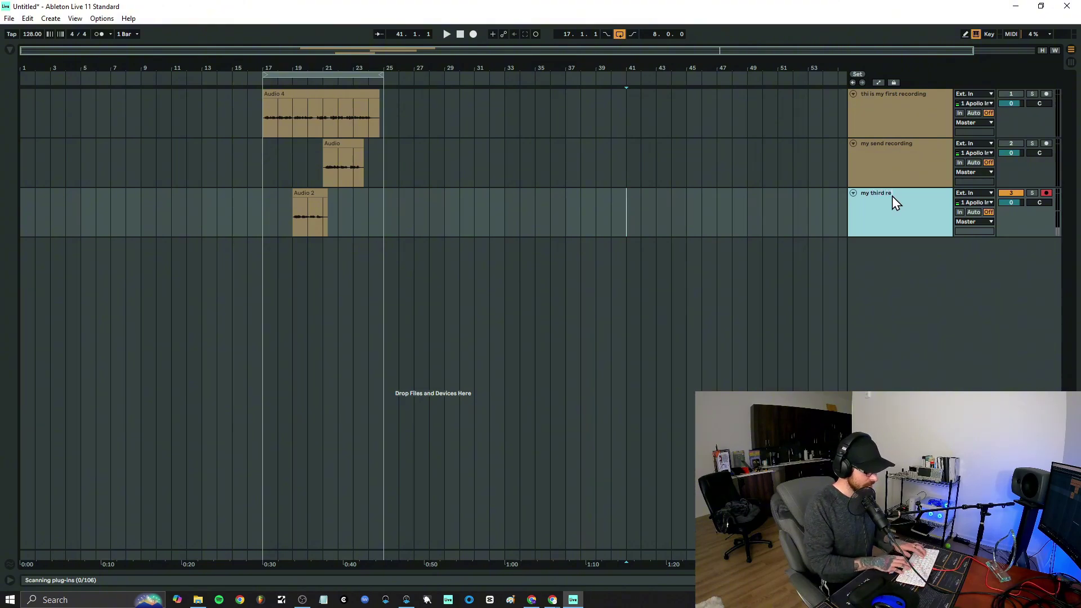
type("cording")
key("Return")
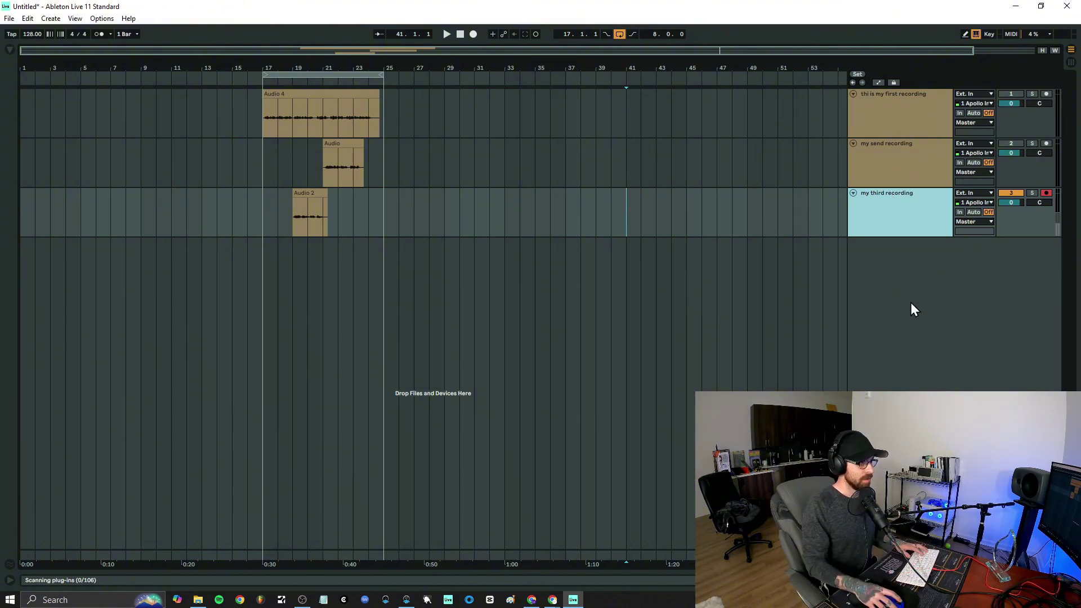
left_click(806, 278)
- Color the first audio track and its recorded clip purple
right_click(894, 113)
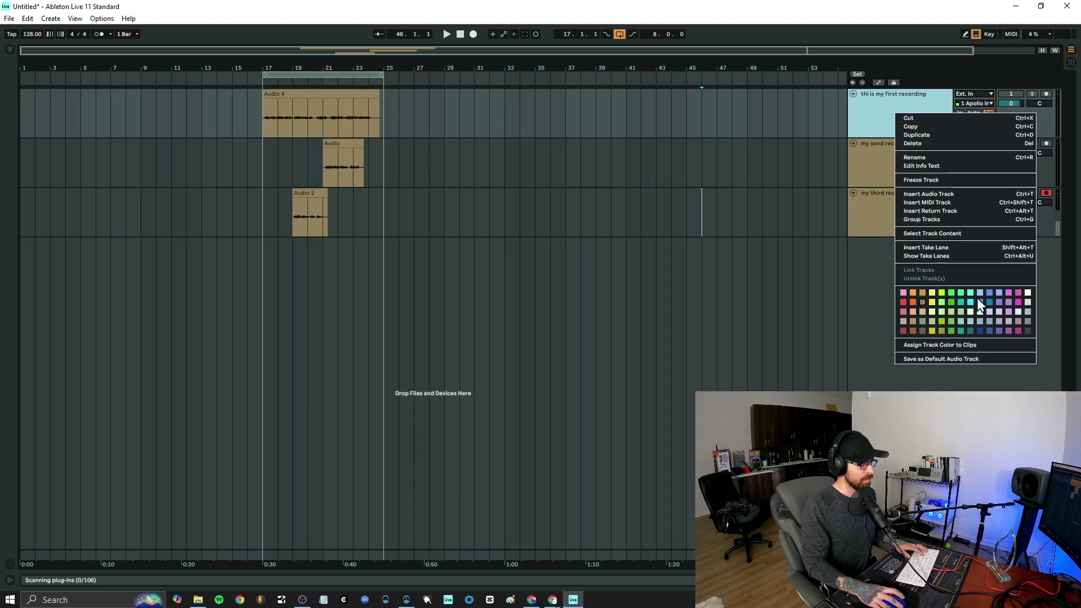
left_click(1009, 294)
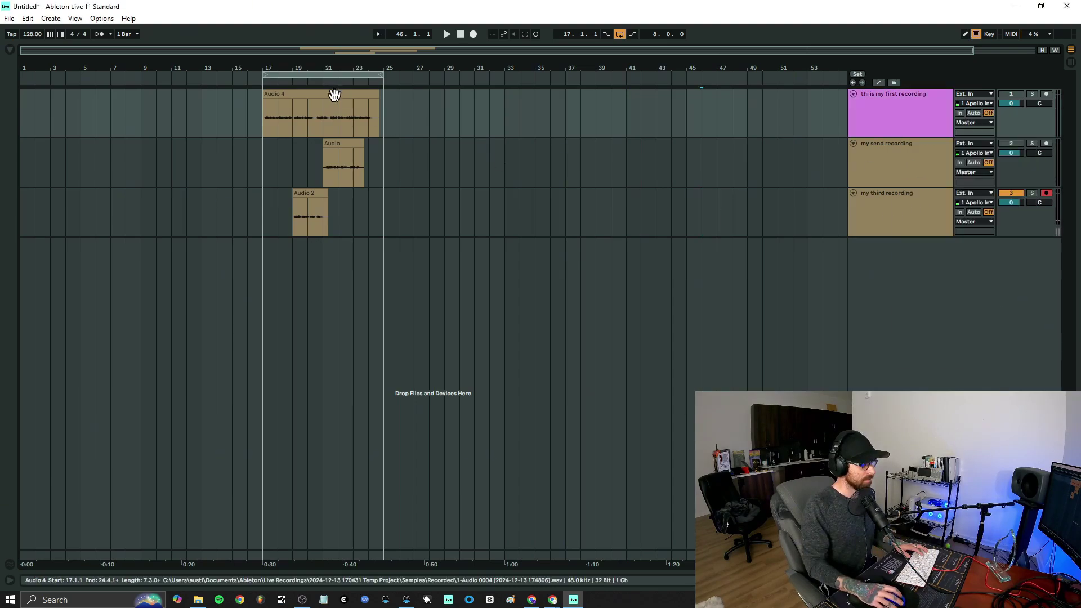
right_click(336, 95)
left_click(447, 342)
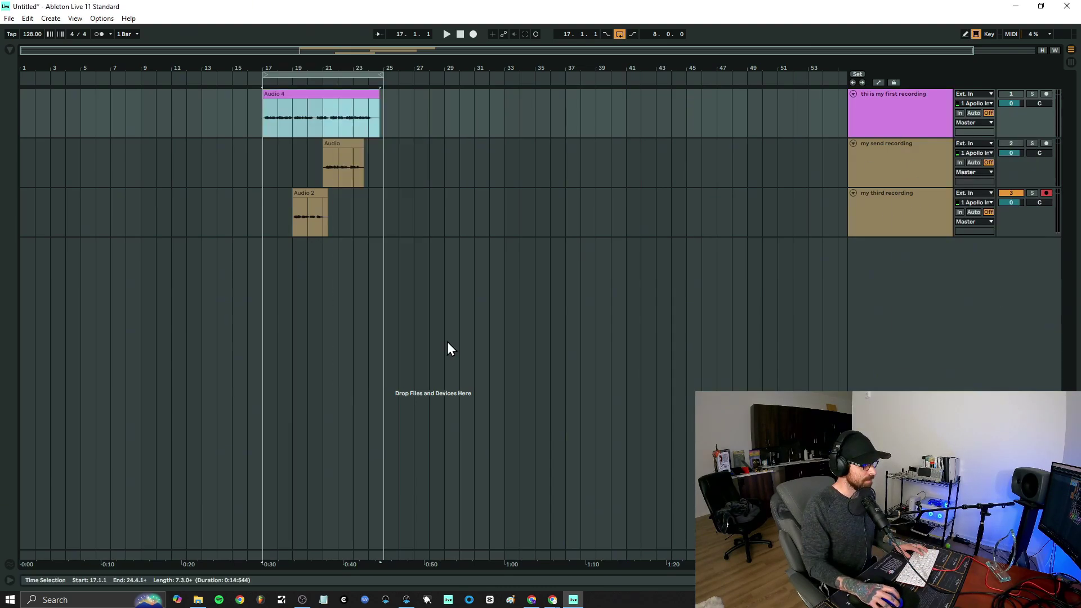
- Color the second audio track and its recorded clip bright green
right_click(890, 162)
left_click(942, 341)
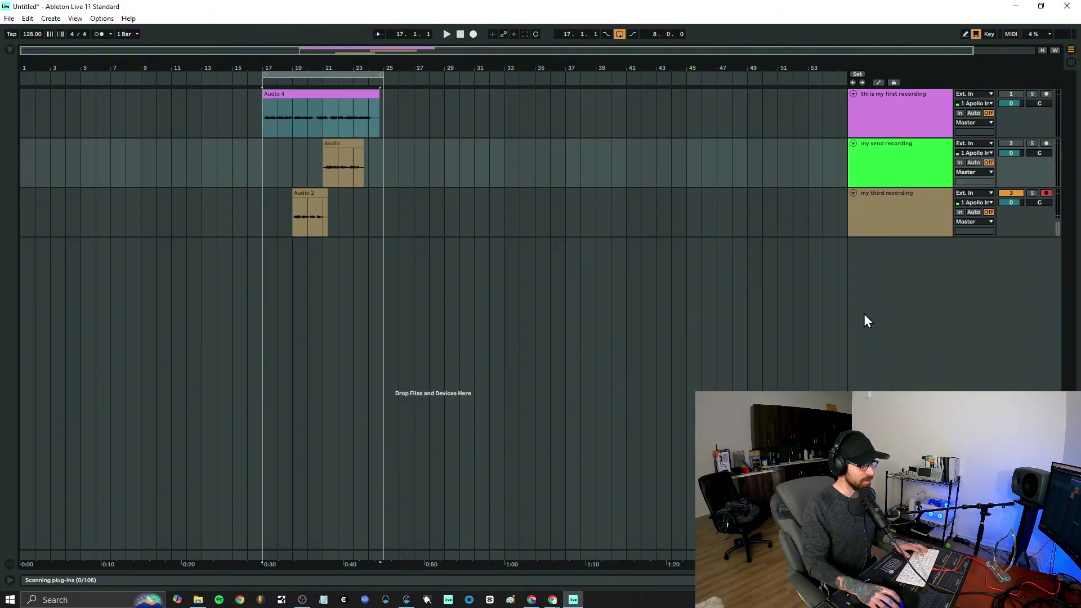
right_click(332, 144)
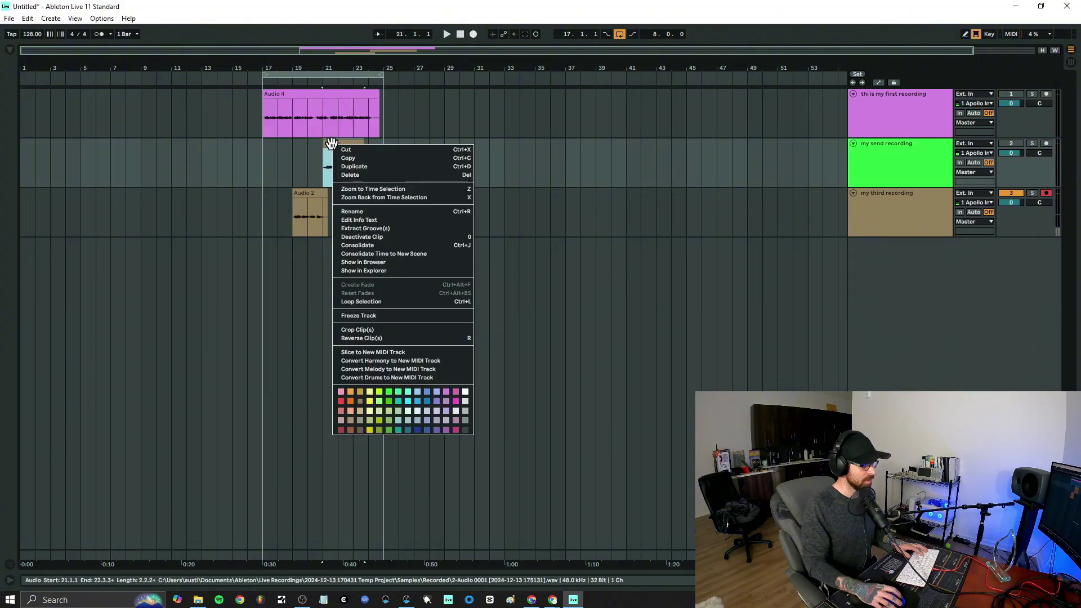
left_click(388, 392)
- Color the third audio track and its recorded clip yellow
right_click(873, 214)
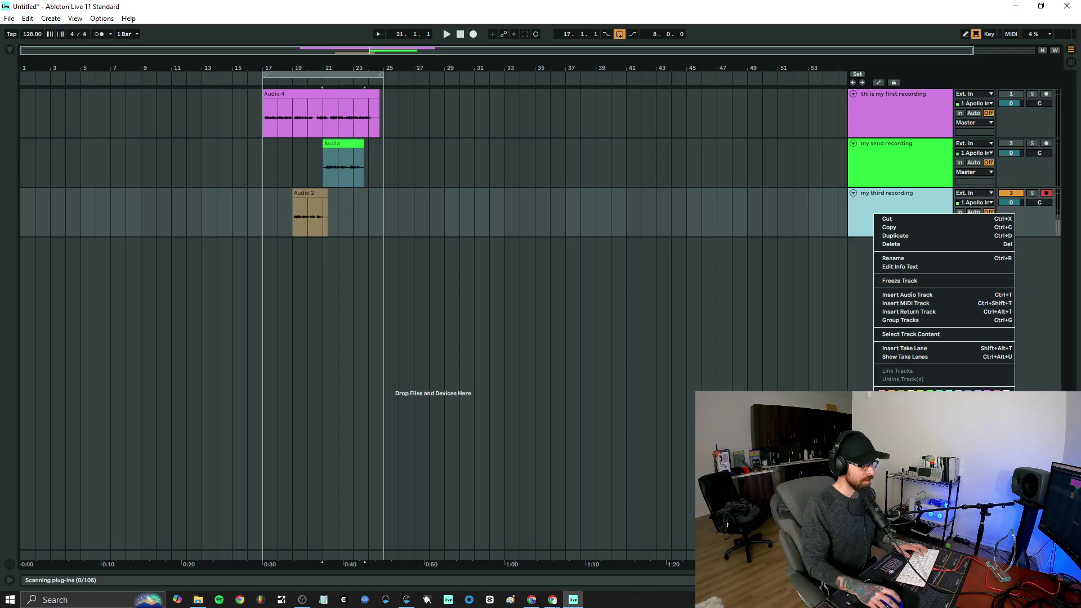
left_click(910, 401)
right_click(310, 197)
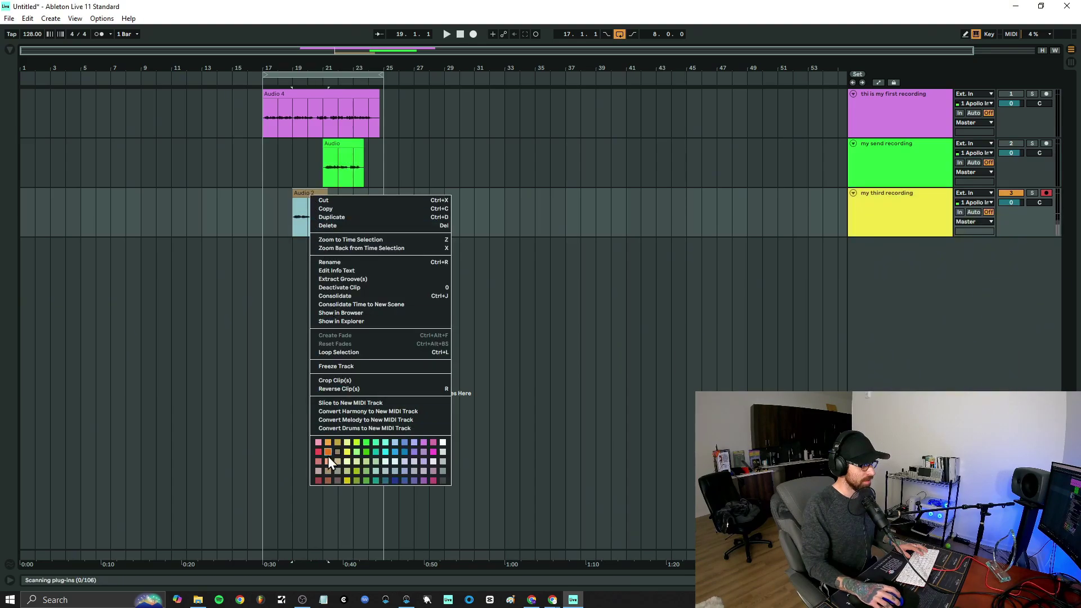
left_click(346, 452)
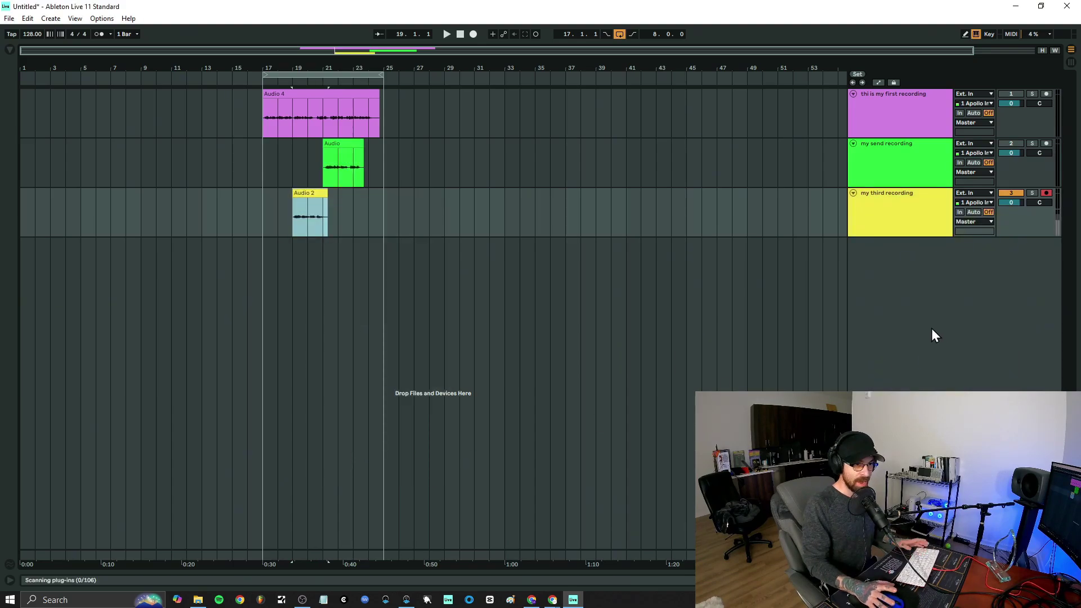
left_click(1017, 6)
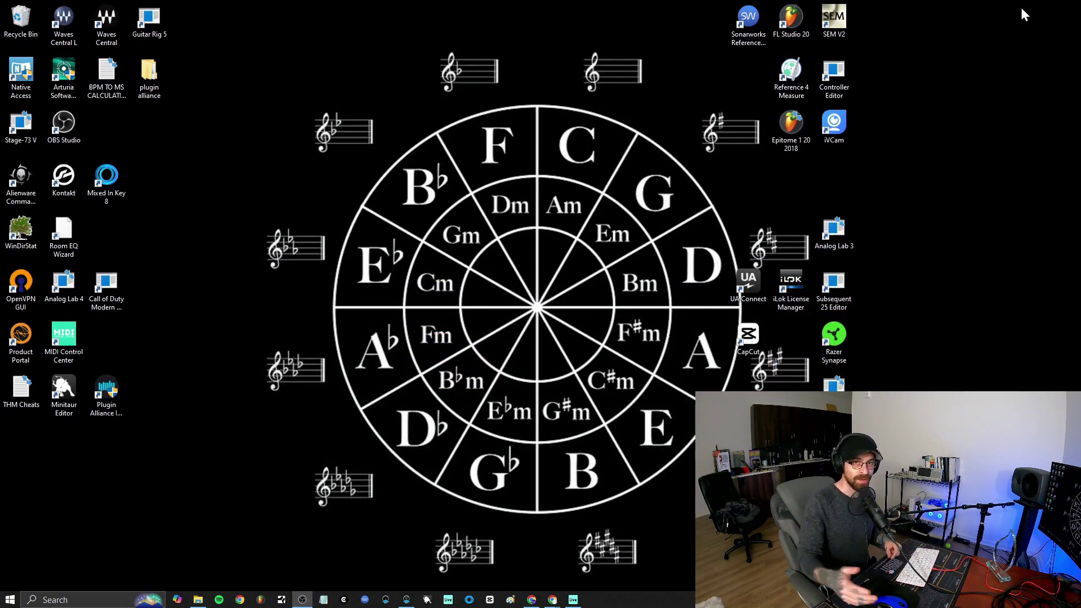
left_click(576, 600)
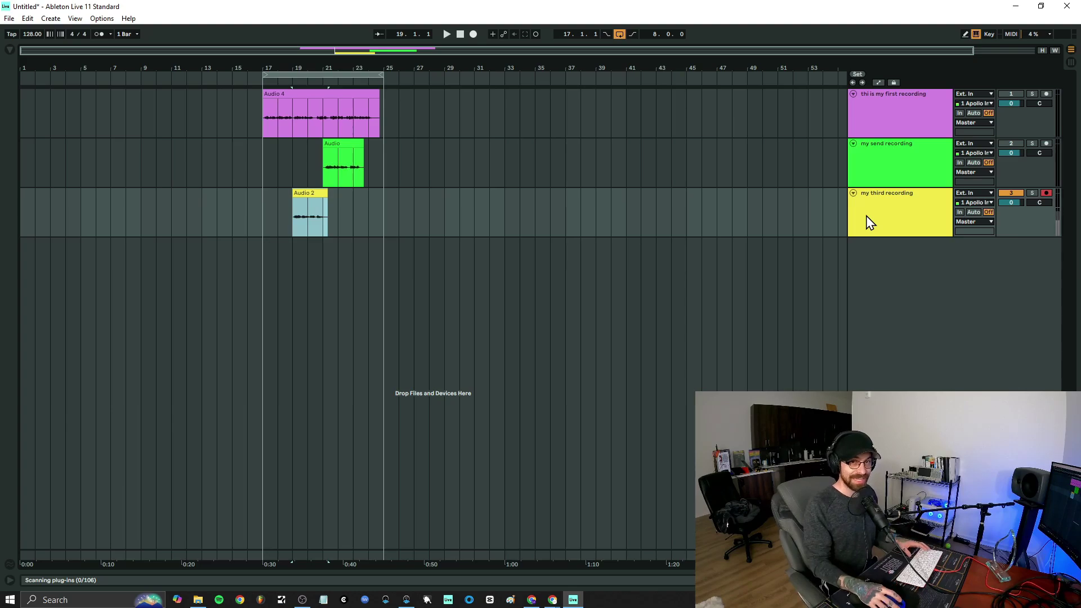
left_click(895, 116)
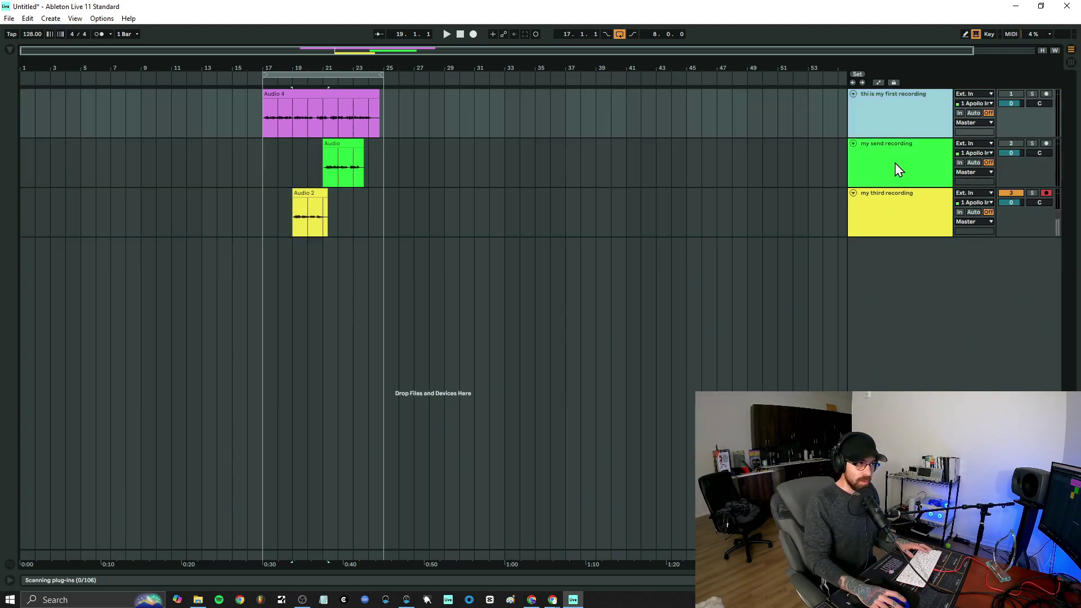
left_click(895, 168)
left_click(898, 205)
left_click(902, 170)
left_click(903, 111)
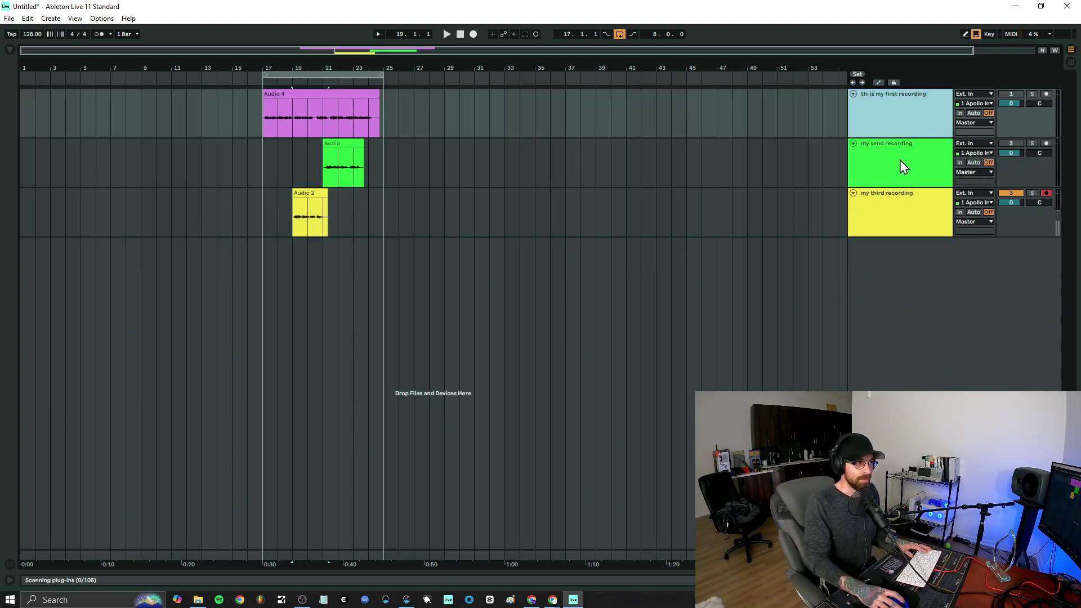
left_click(900, 161)
left_click(905, 214)
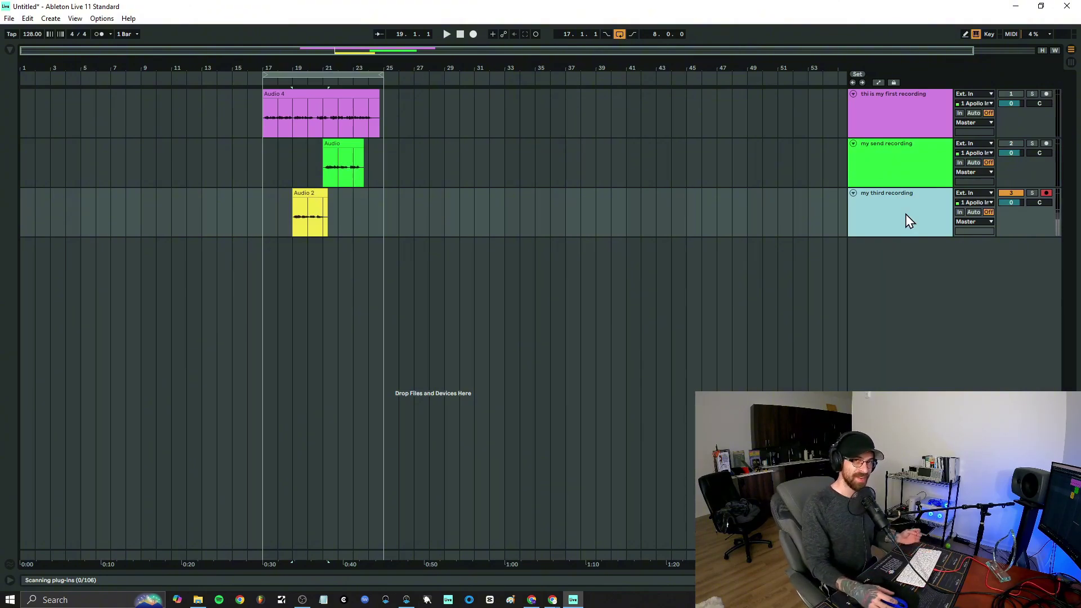
- Rename the purple track "lead vocals" and the green track "back up vocals"
left_click(910, 103)
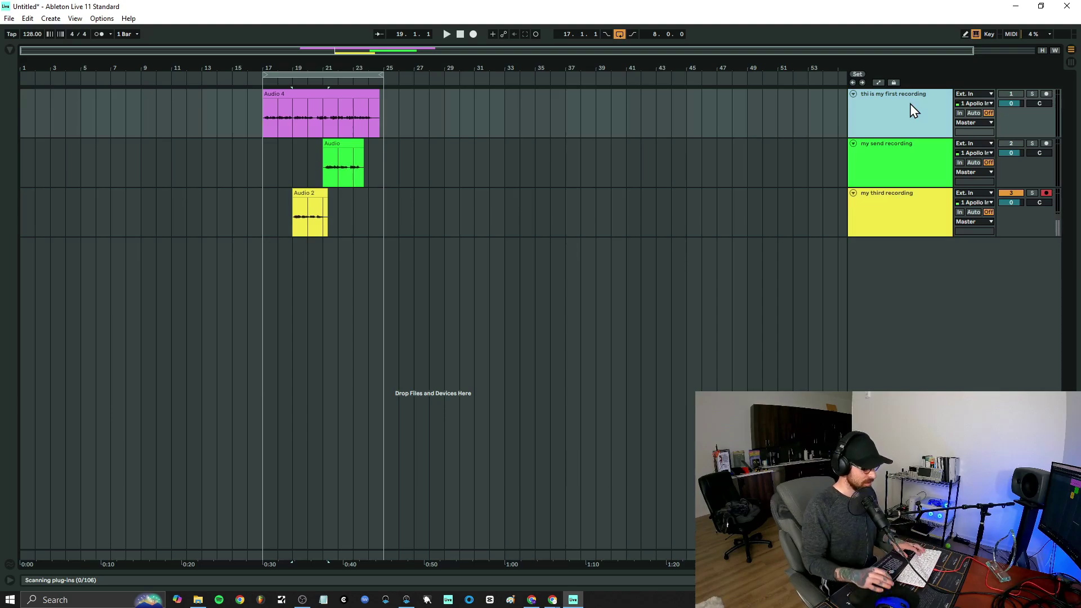
key("ctrl+r")
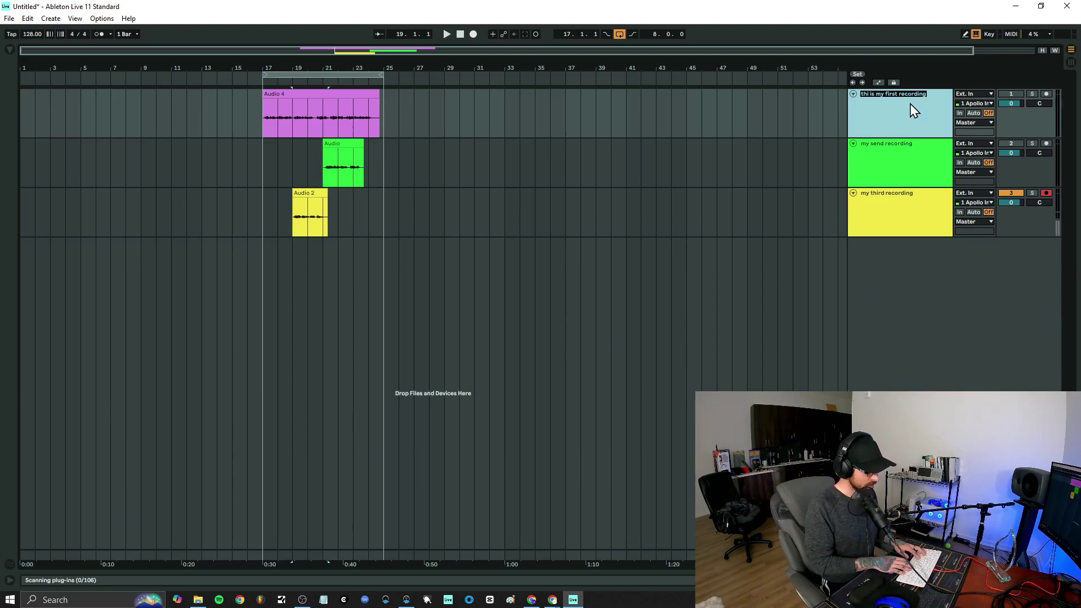
type("lead vocals")
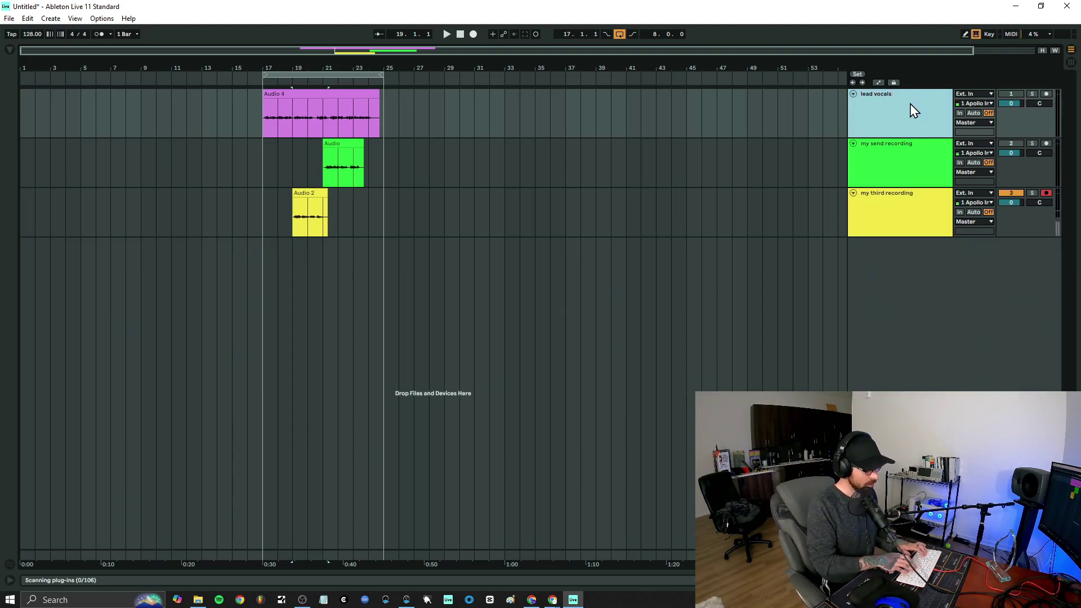
left_click(908, 159)
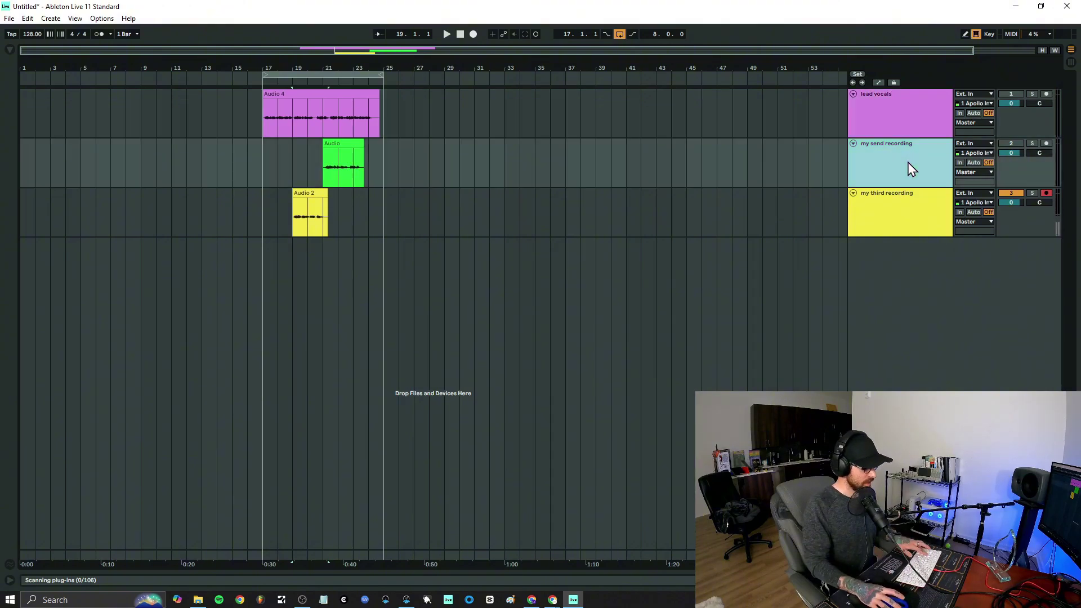
key("ctrl+r")
type("bac")
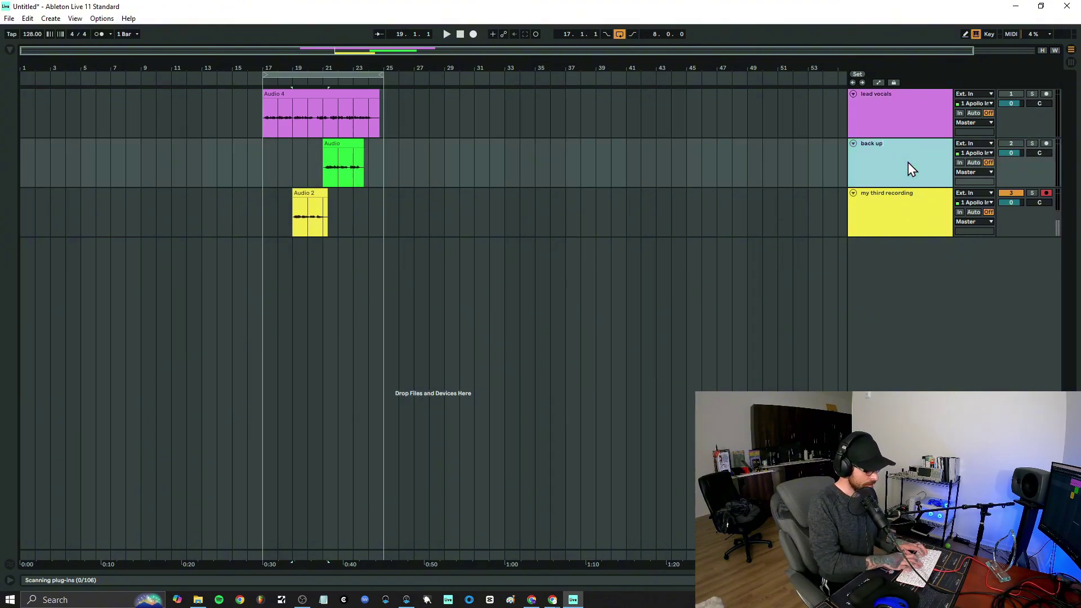
type("k up vocals")
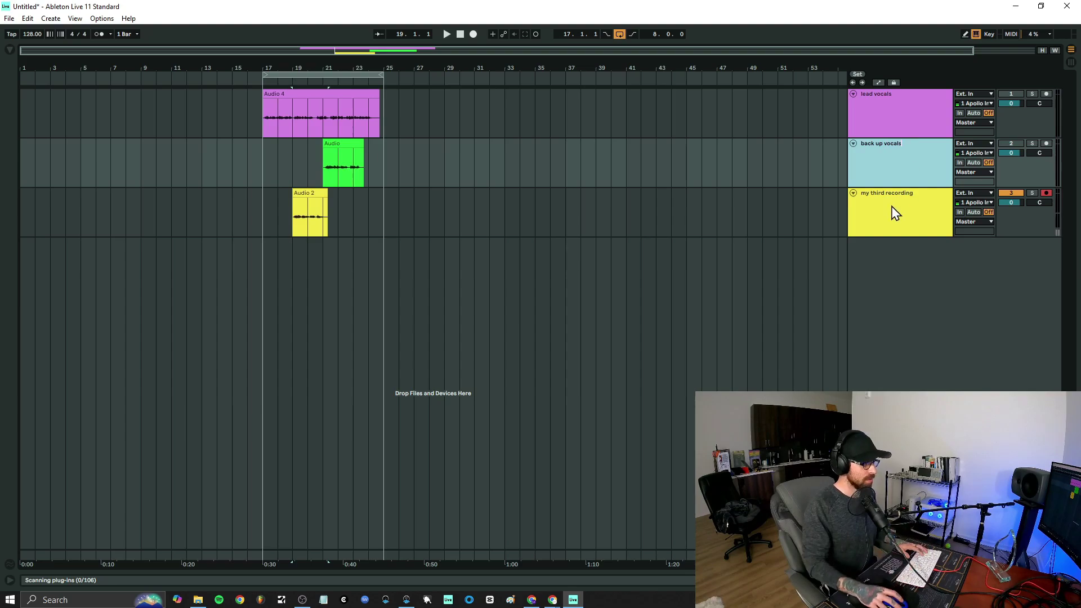
- Rename the yellow track "adlibs"
left_click(895, 213)
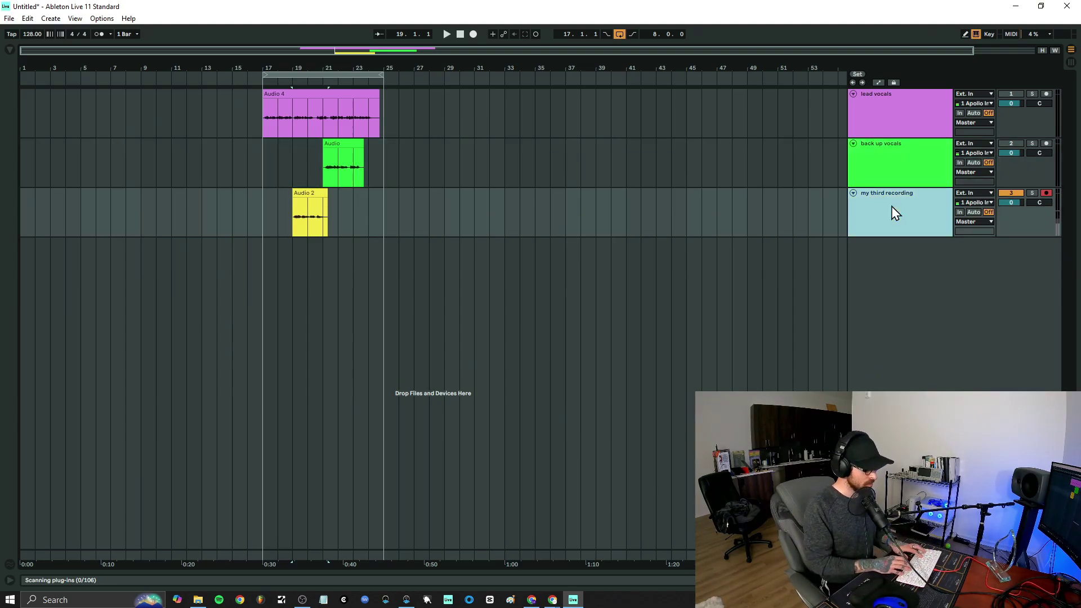
key("ctrl+r")
type("ad")
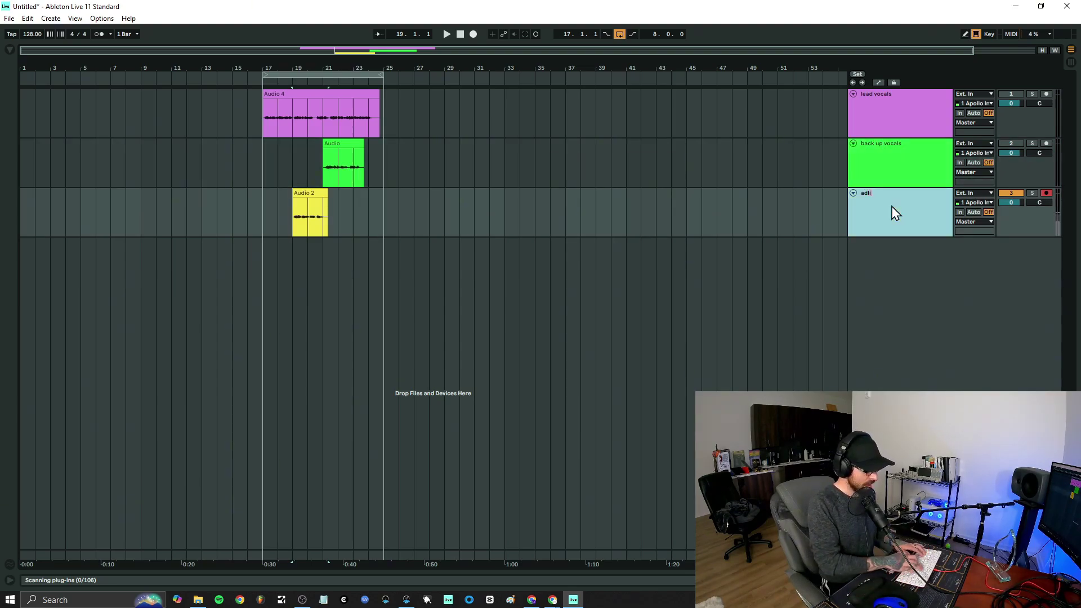
type("libs")
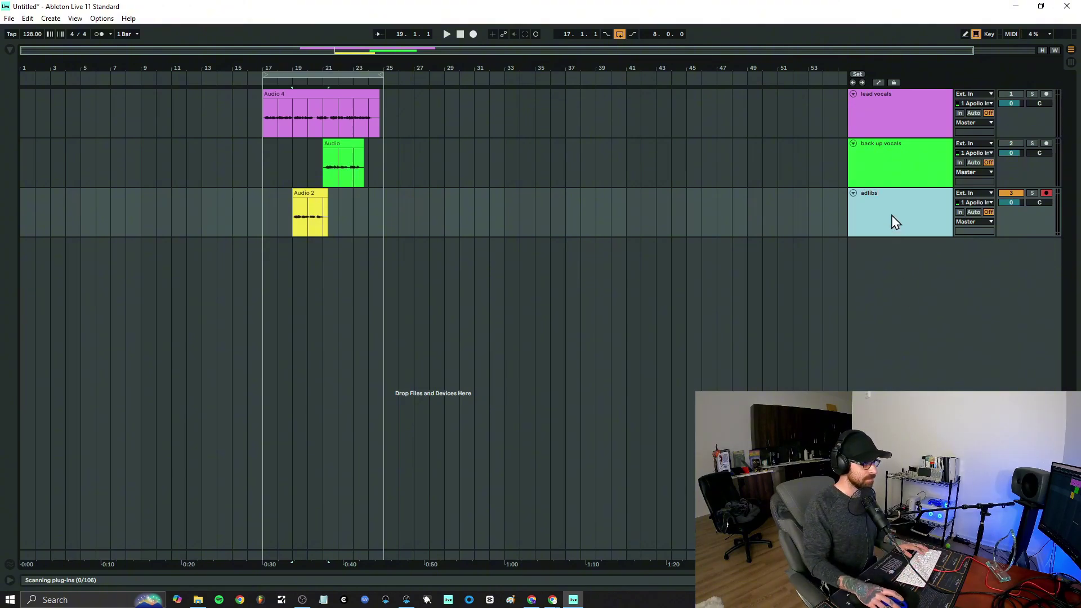
- Add two audio tracks below the adlibs track, naming them "lead guitar" and "bass guitar"
key("ctrl+t")
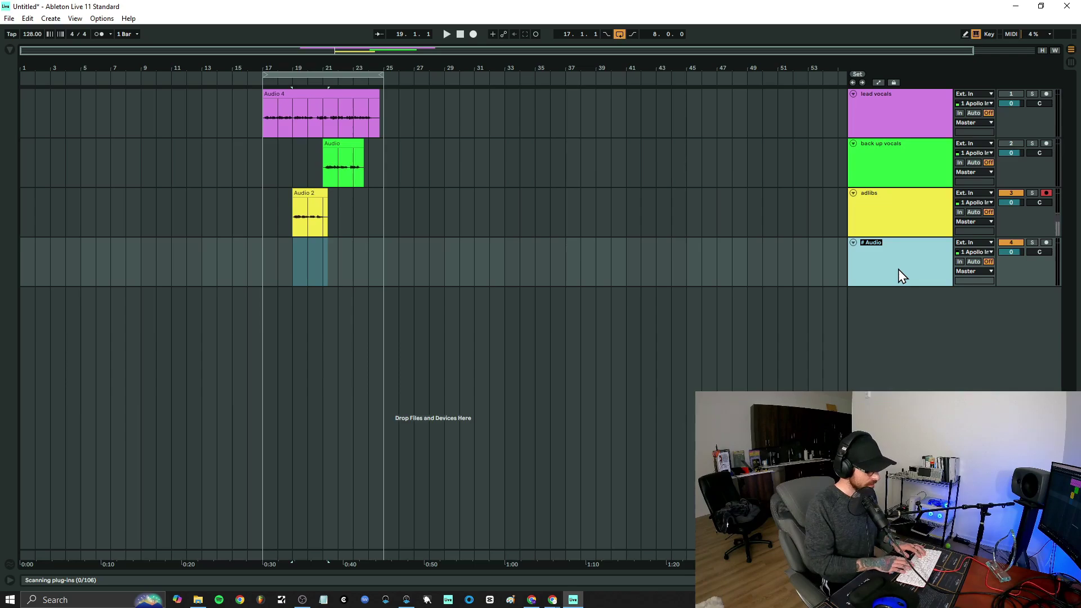
type("lead guita")
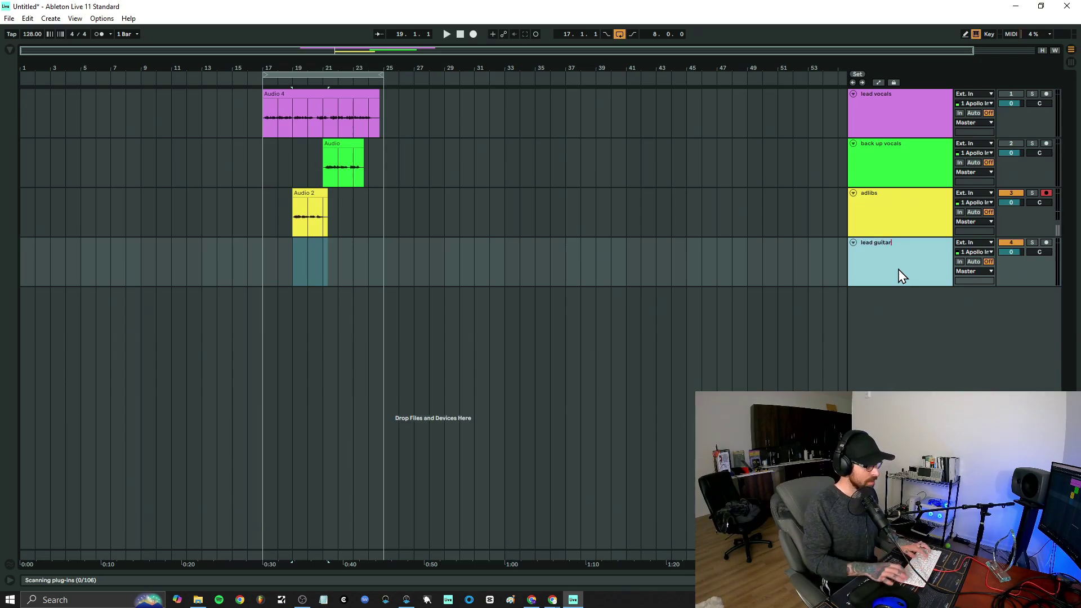
type("r")
key("Return")
key("ctrl+t")
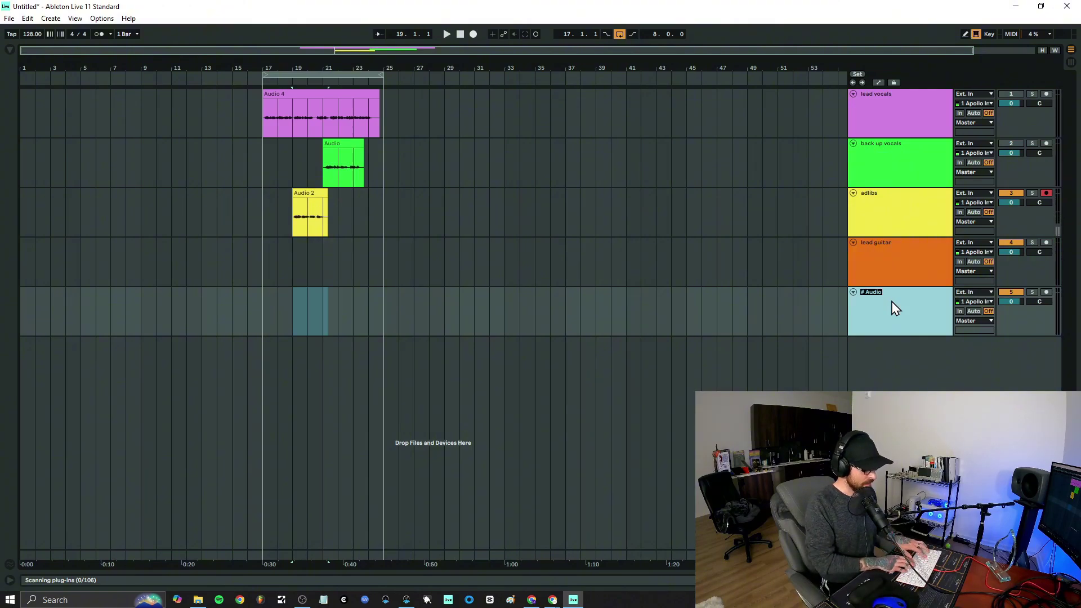
type("bass guitar")
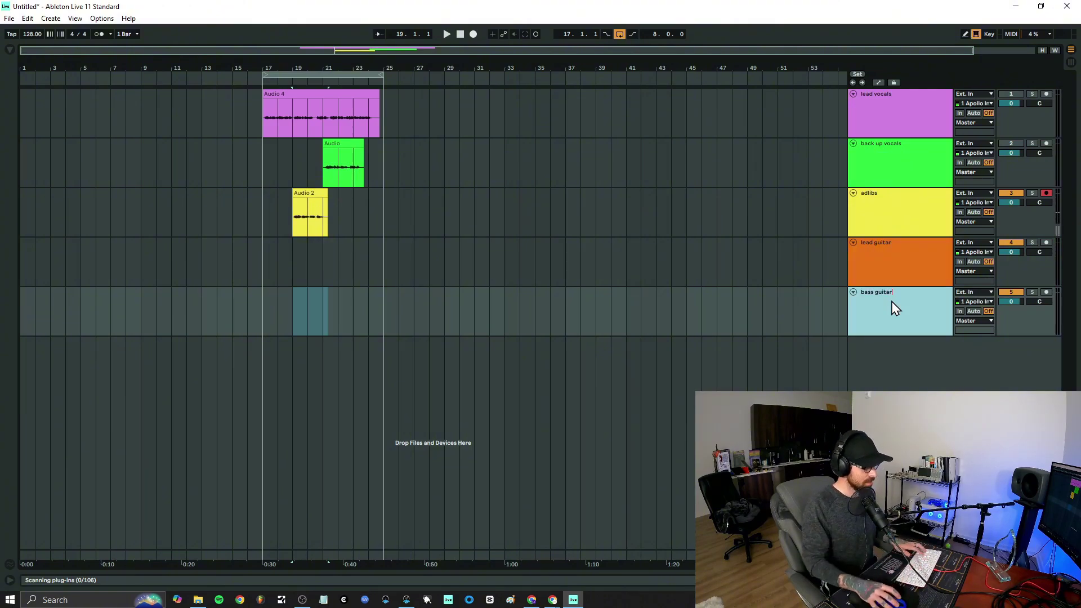
key("Return")
- Add another audio track below the bass guitar track and name it "piano"
key("ctrl+t")
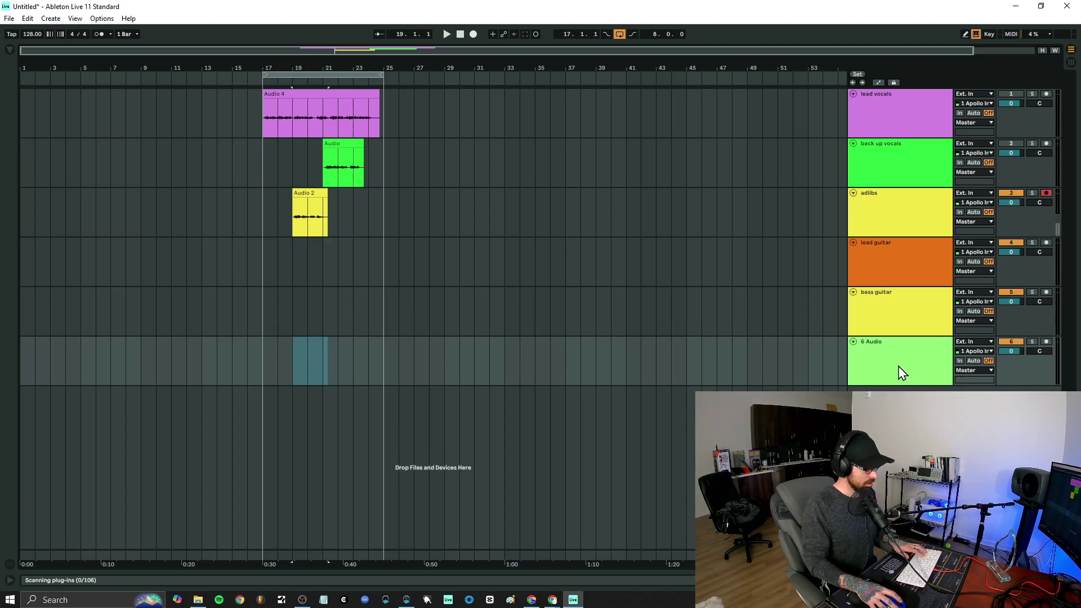
key("ctrl+r")
type("piano")
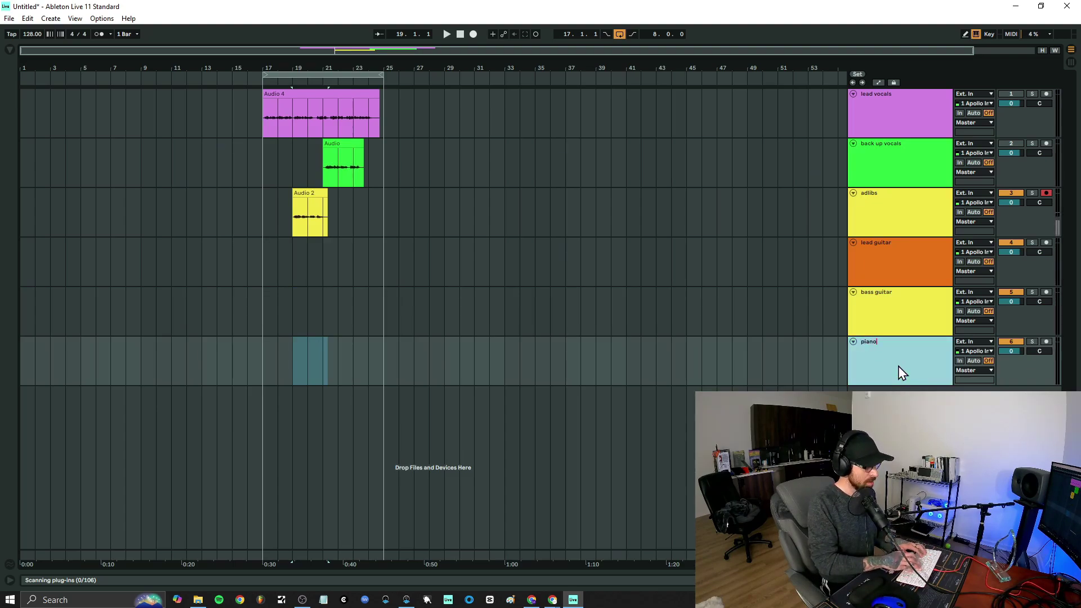
left_click(886, 257)
- Color the bass guitar track purple and the piano track very pale blue
left_click(876, 311)
right_click(880, 314)
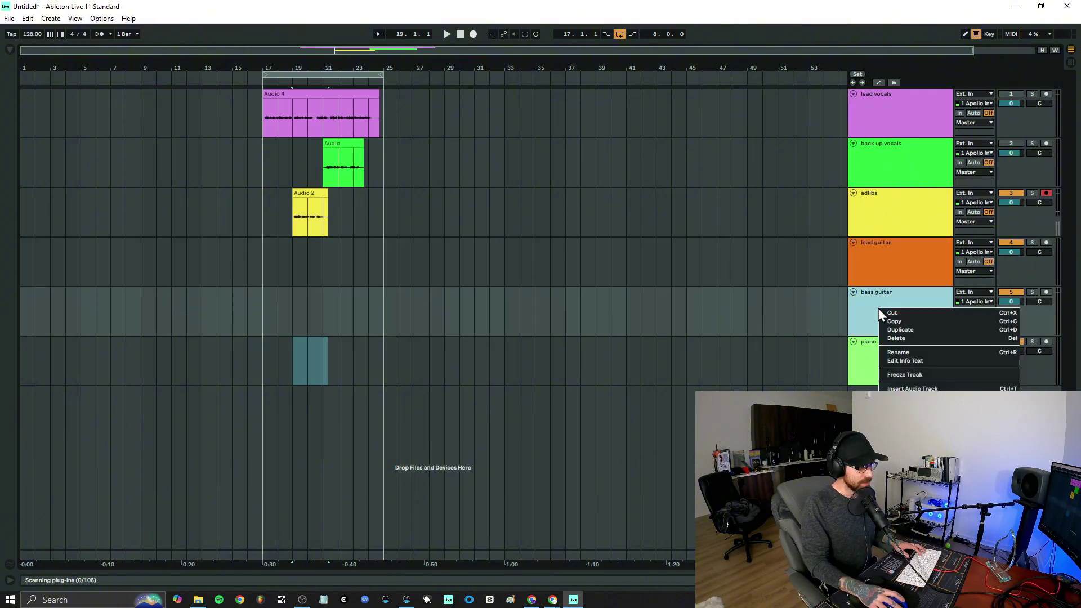
left_click(983, 497)
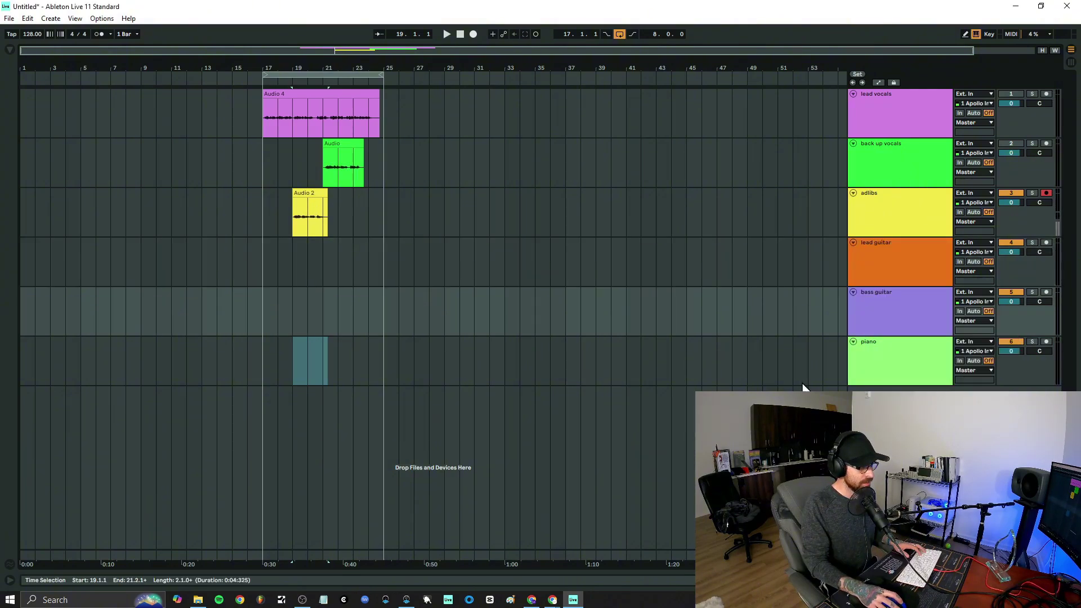
right_click(871, 366)
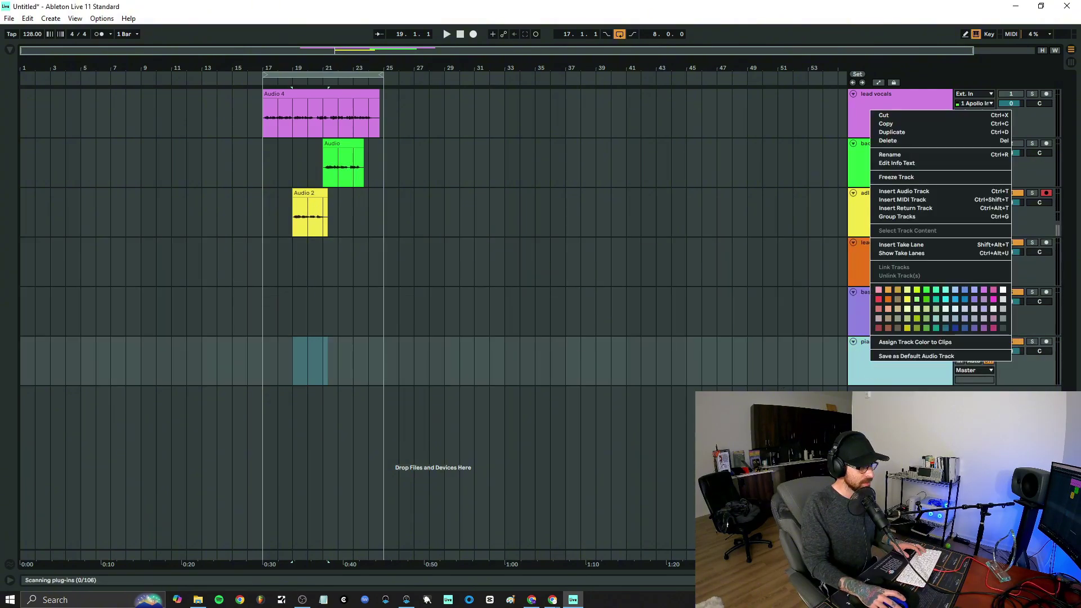
left_click(955, 308)
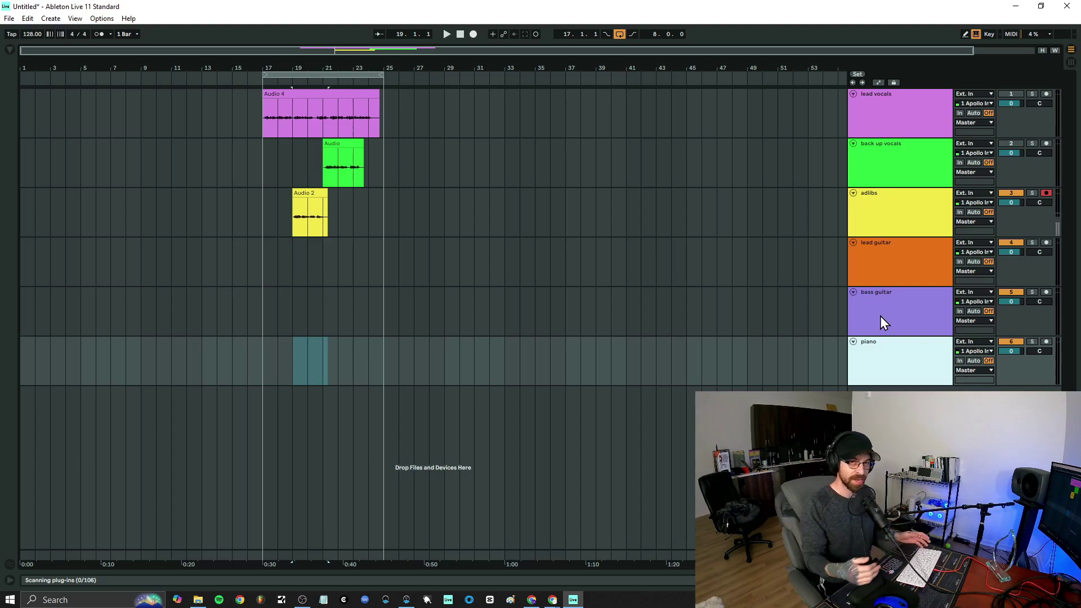
left_click(926, 132)
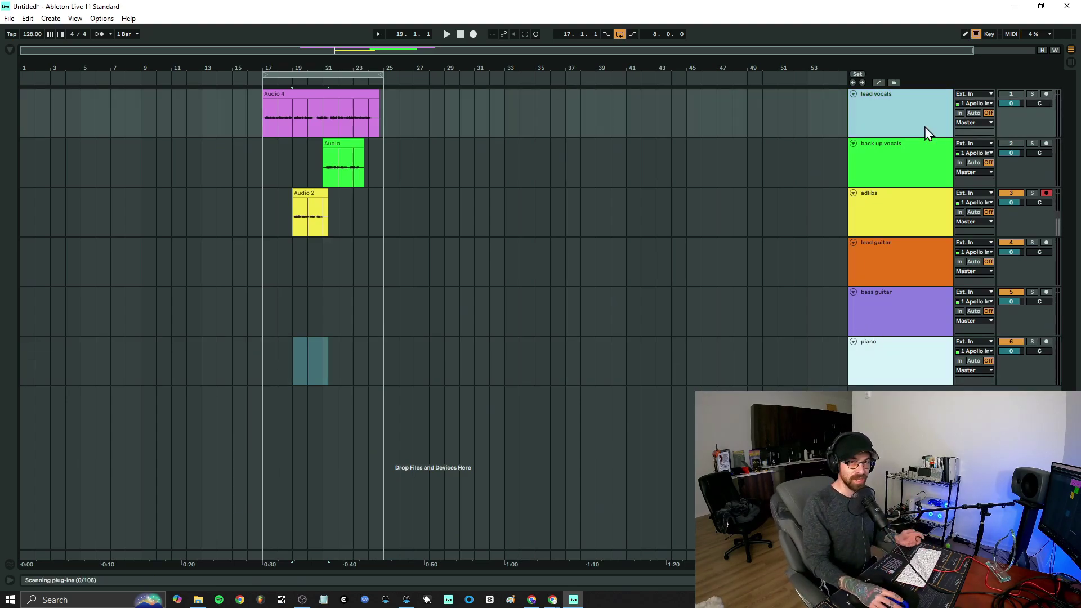
left_click(551, 147)
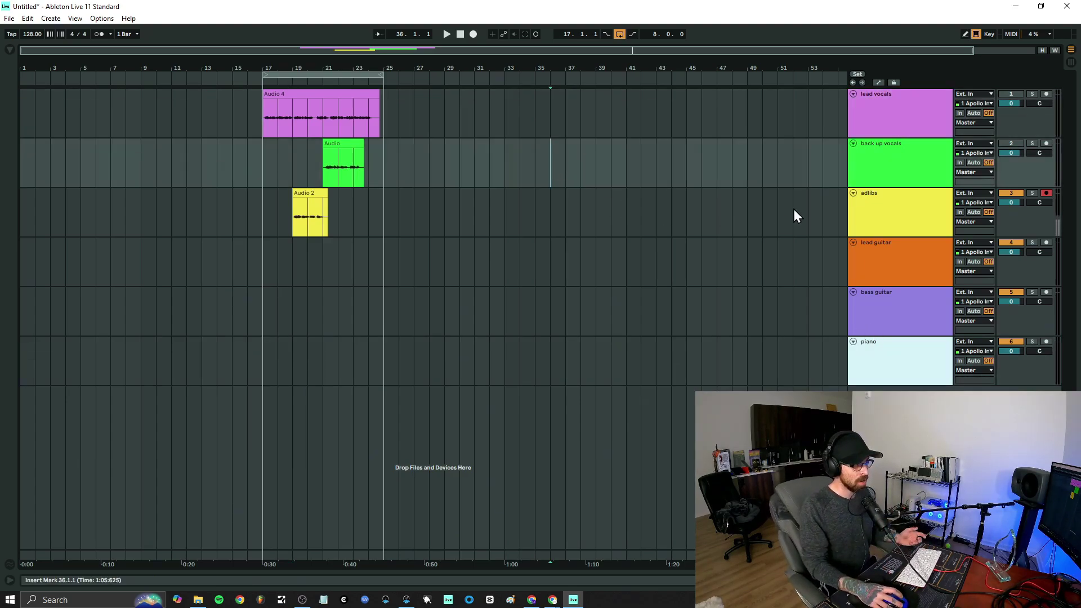
left_click(884, 172)
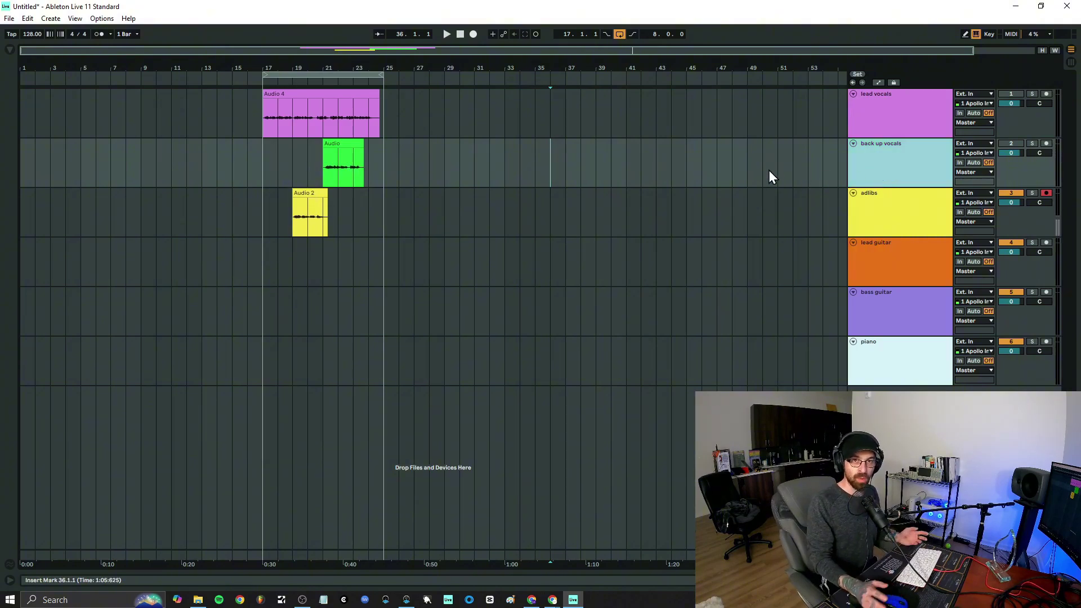
left_click(876, 207)
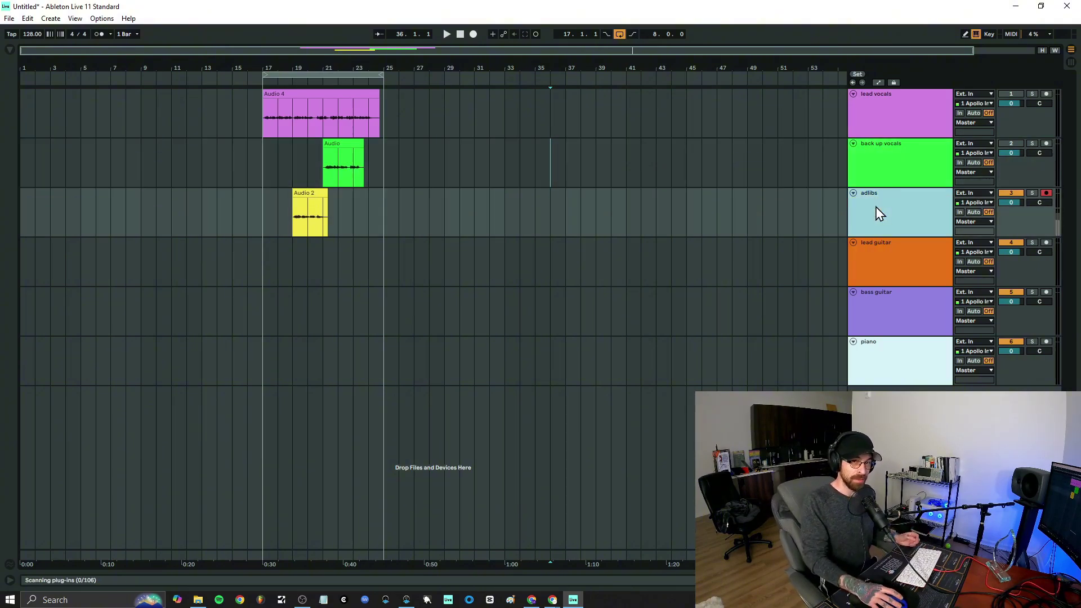
left_click(889, 264)
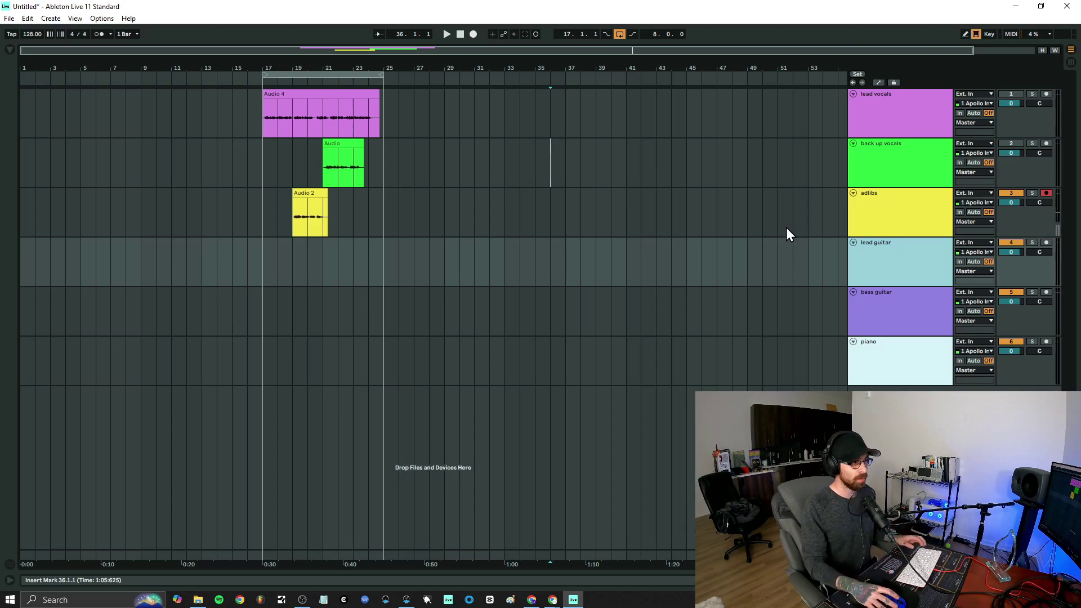
- Select all six tracks from lead vocals to piano and color them light green
left_click(892, 363)
left_click(917, 110, "shift")
right_click(917, 110)
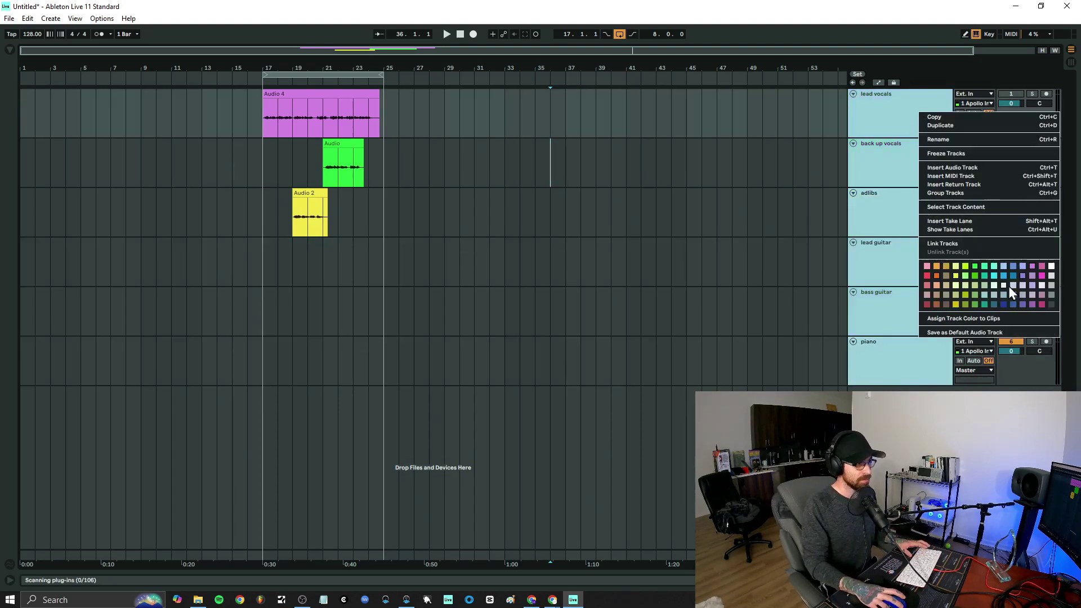
left_click(974, 285)
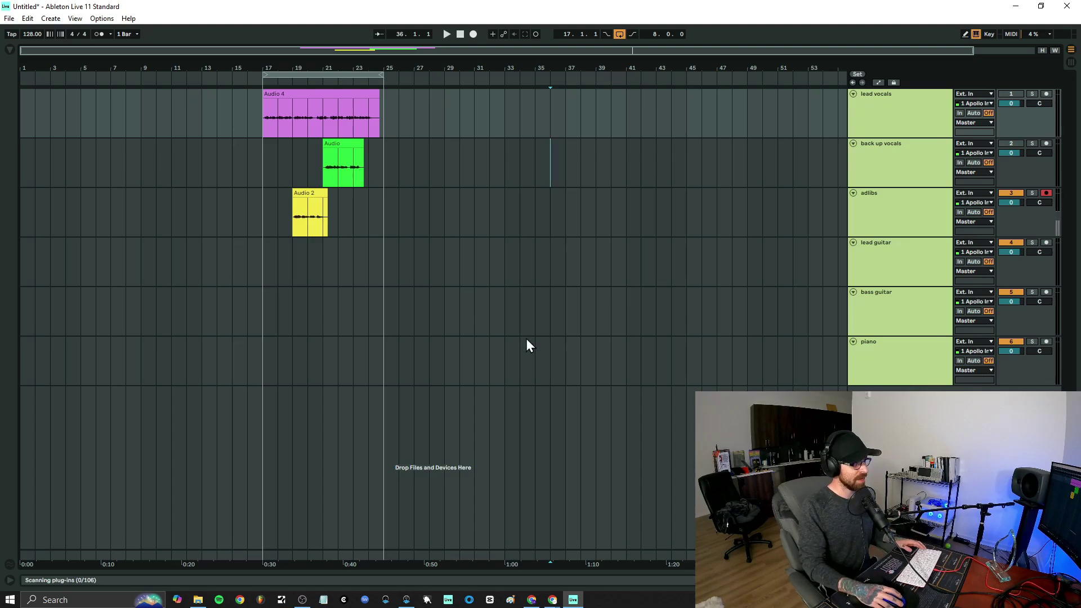
- Select the recorded clips on the three vocal tracks and color them the same light green as the tracks
left_click_drag(563, 372, 261, 125)
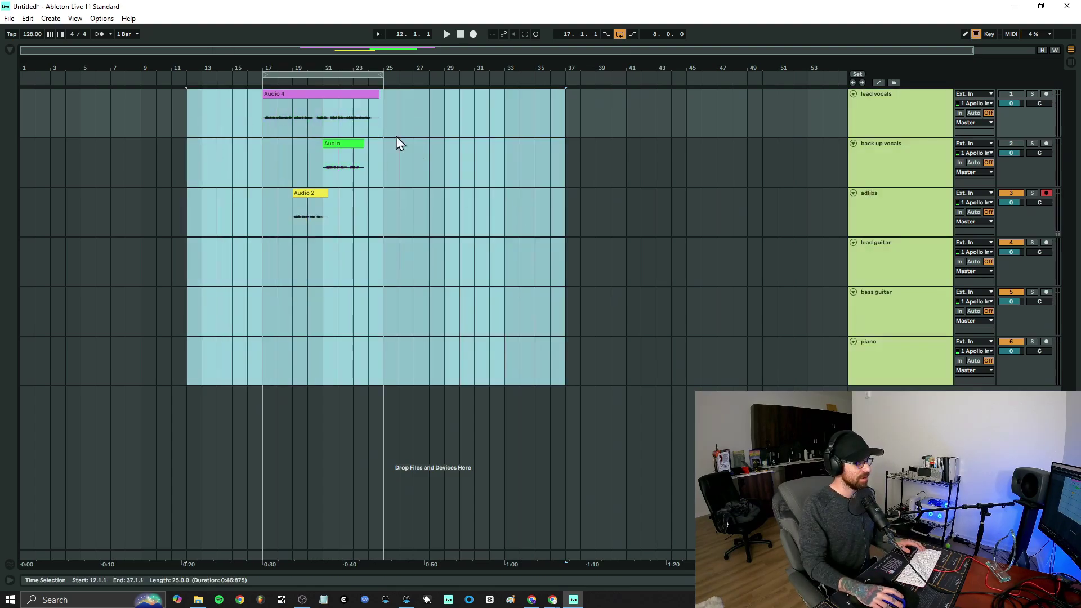
right_click(361, 100)
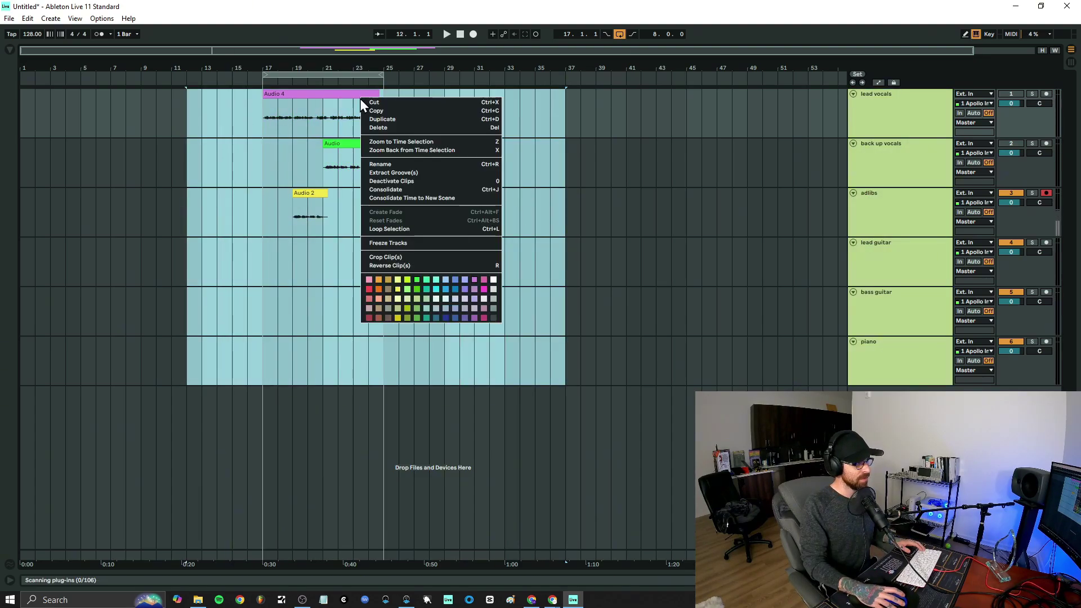
left_click(426, 299)
left_click(572, 448)
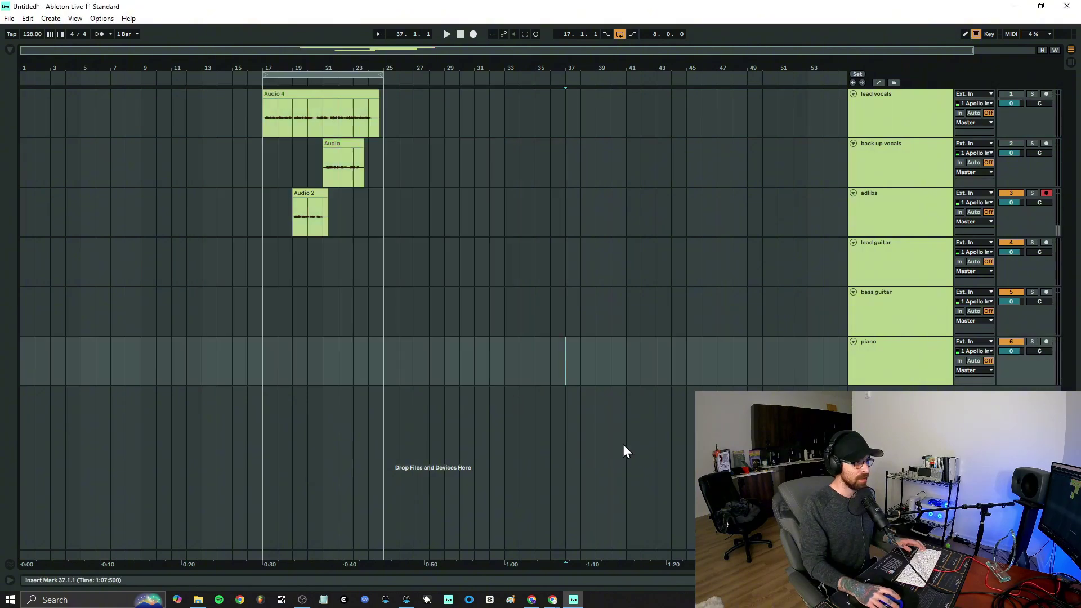